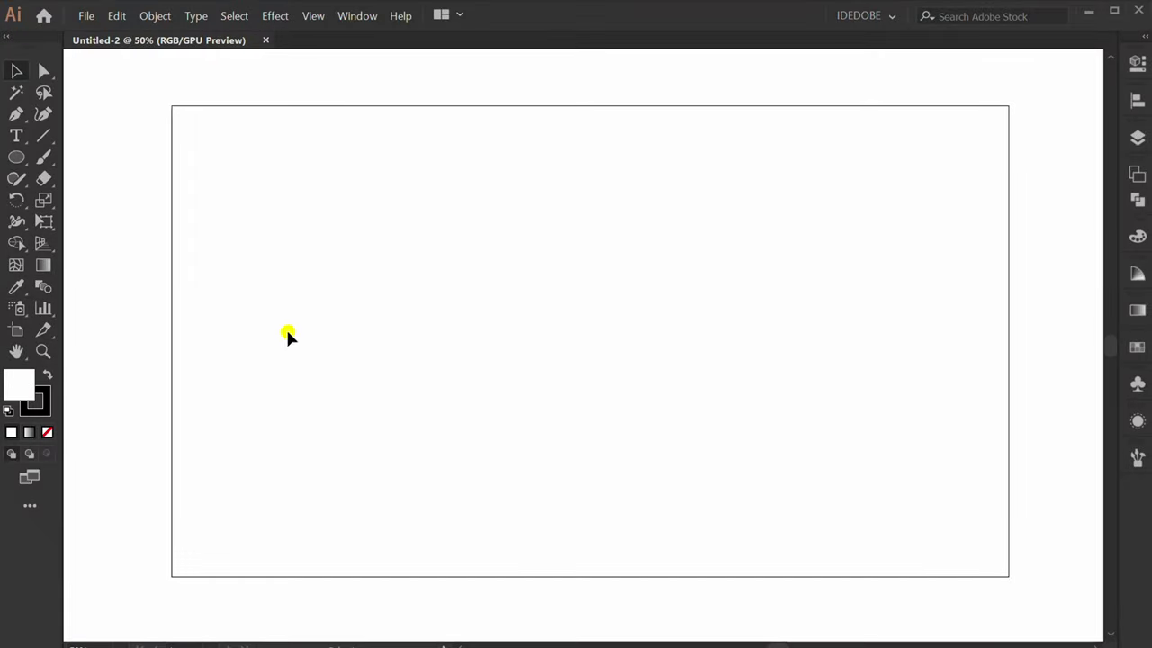
# Draw a rectangle across the top of the artboard with magenta fill and no stroke.
pyautogui.moveTo(18, 157); pyautogui.dragTo(123, 155)
pyautogui.moveTo(171, 105); pyautogui.dragTo(1009, 405)
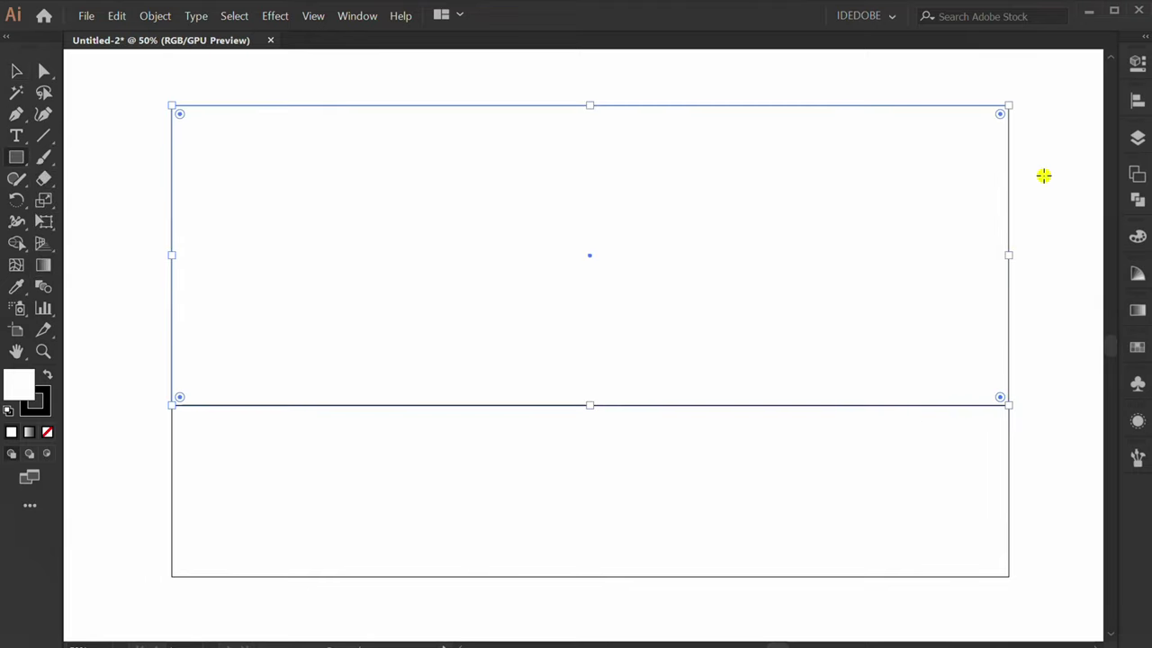
pyautogui.click(1136, 66)
pyautogui.click(907, 242)
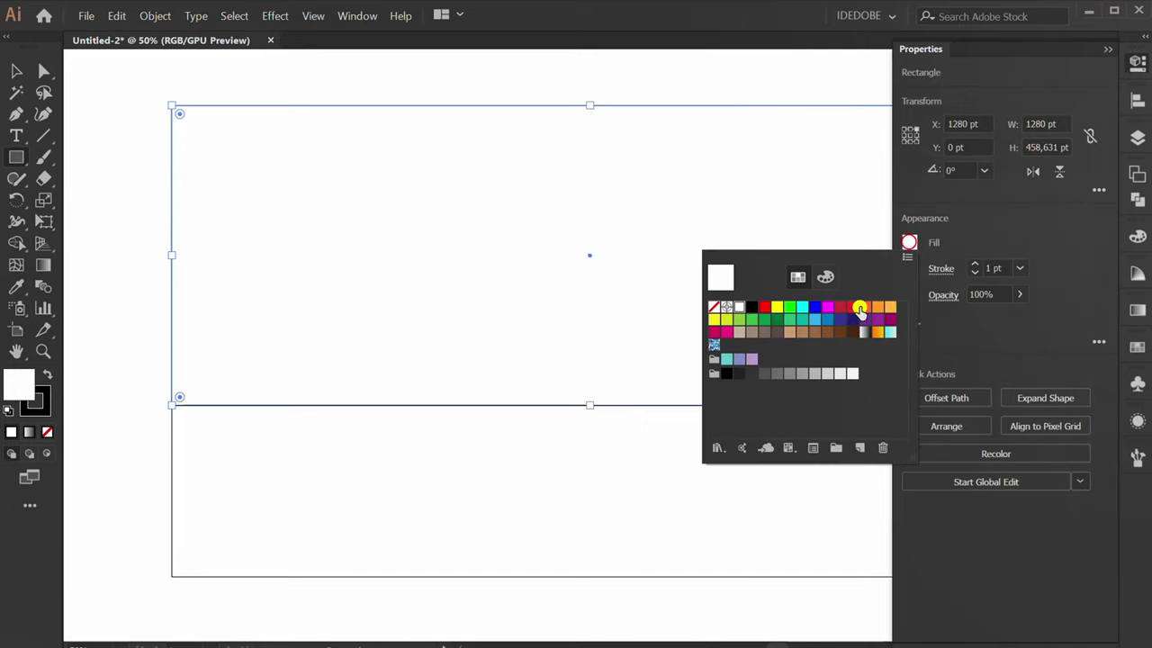
pyautogui.click(738, 336)
pyautogui.click(1003, 230)
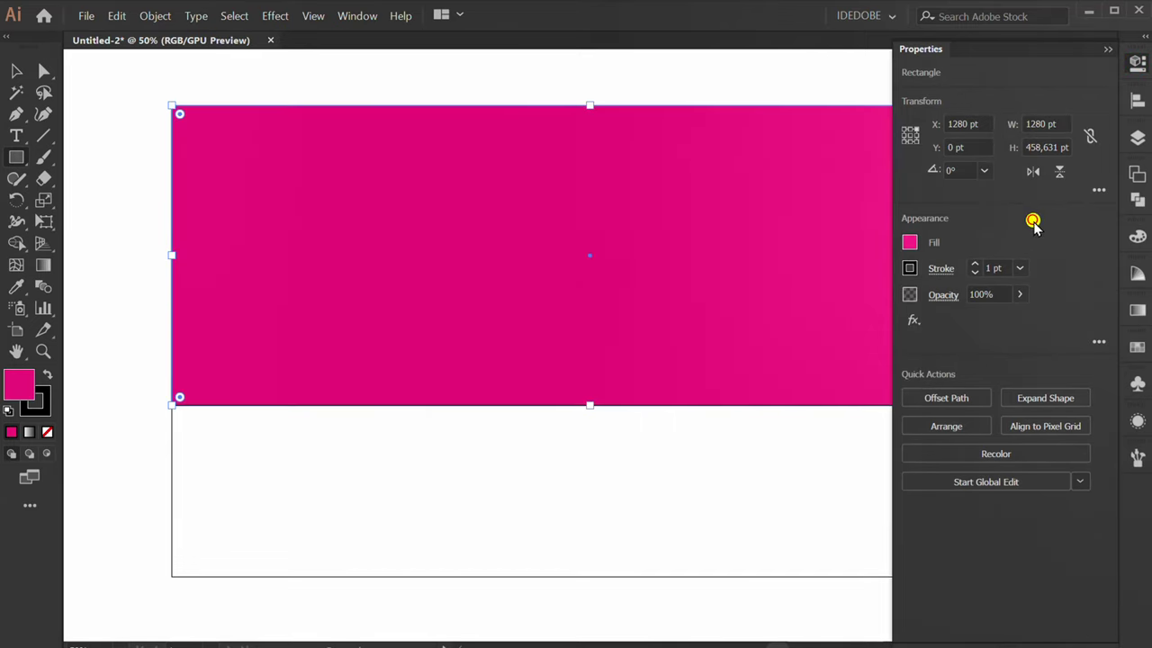
pyautogui.click(908, 267)
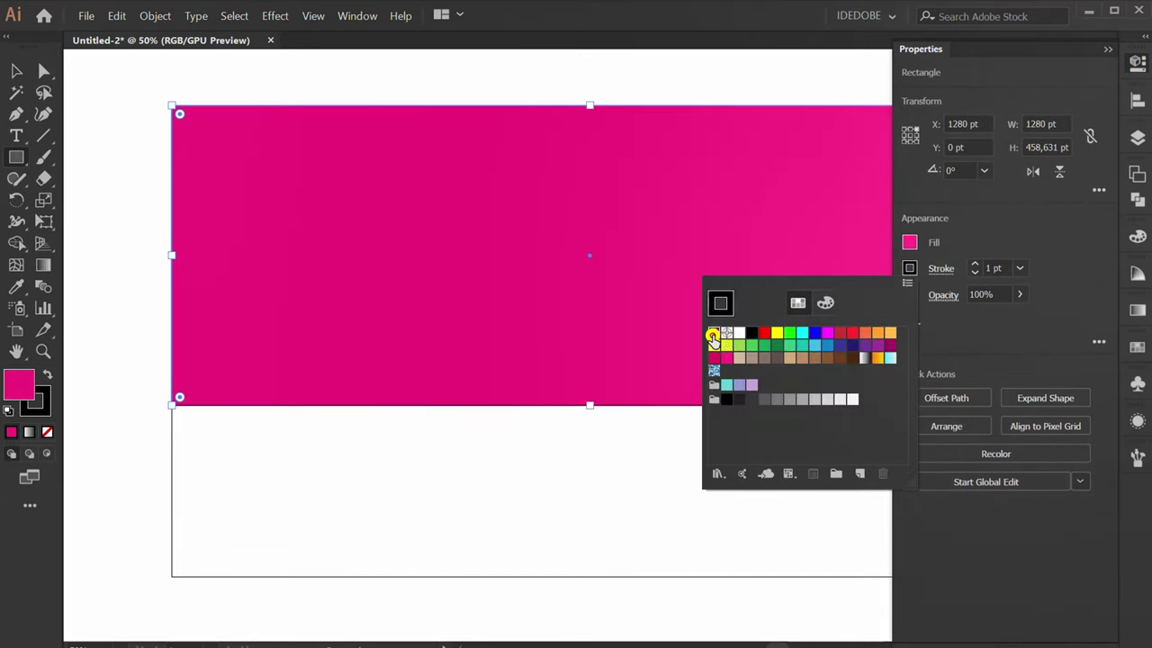
pyautogui.click(712, 337)
pyautogui.click(993, 332)
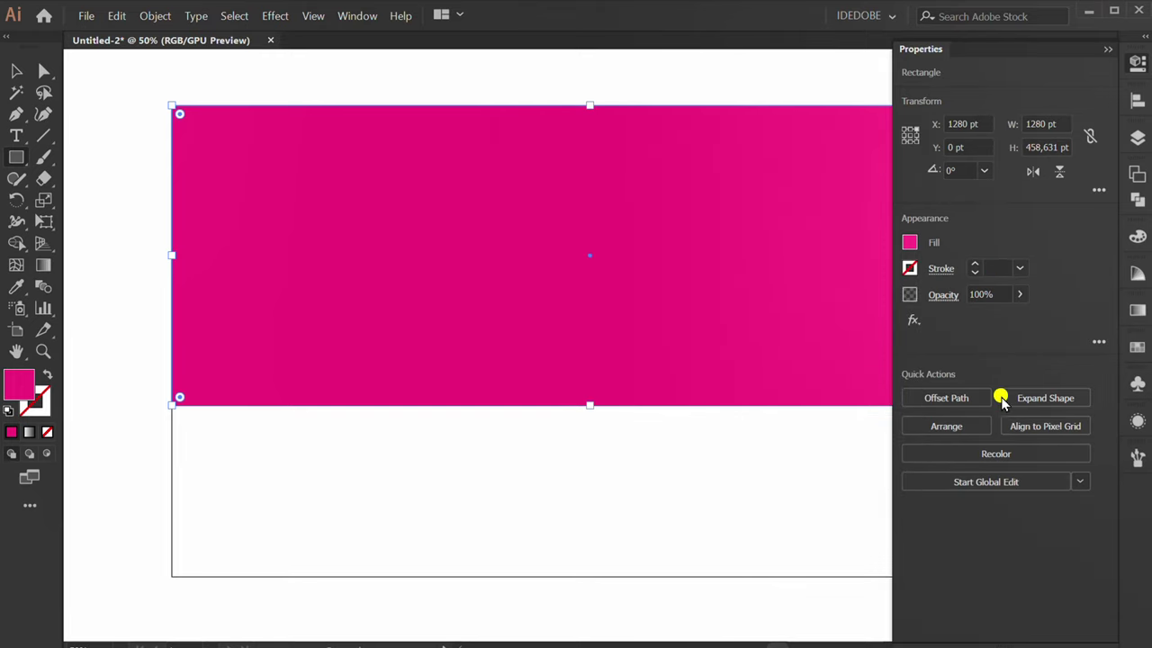
# Recolor the rectangle to saturation 10 and brightness 100, making it light pink.
pyautogui.click(991, 453)
pyautogui.moveTo(943, 482); pyautogui.dragTo(957, 486)
pyautogui.doubleClick(974, 444)
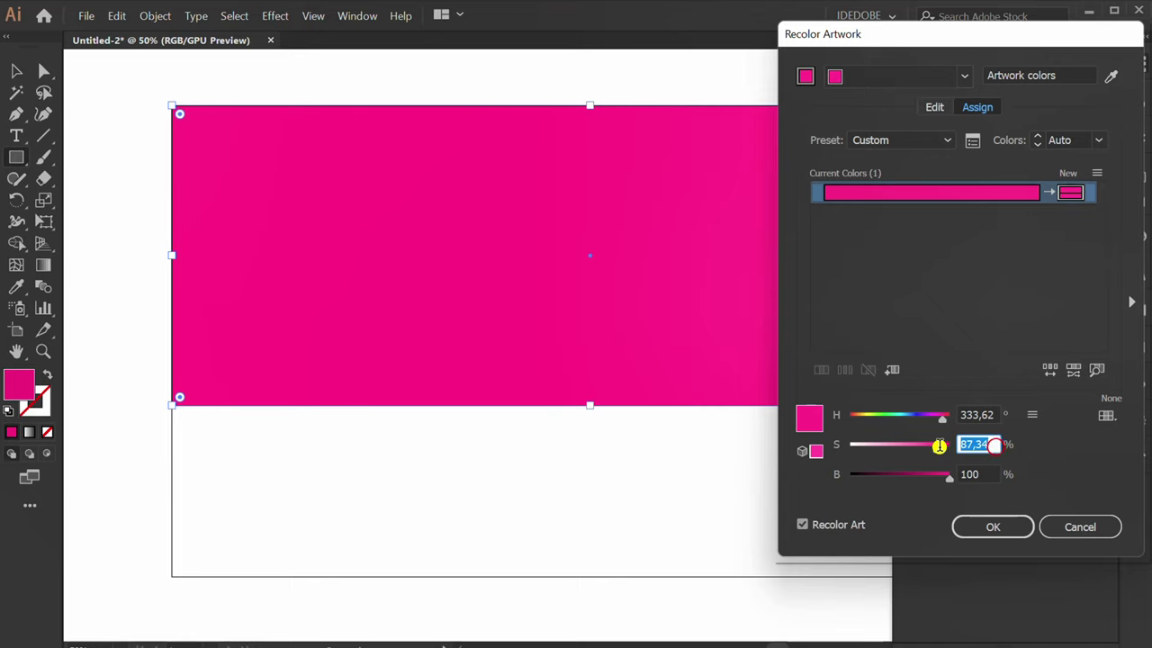
pyautogui.write('10')
pyautogui.click(990, 529)
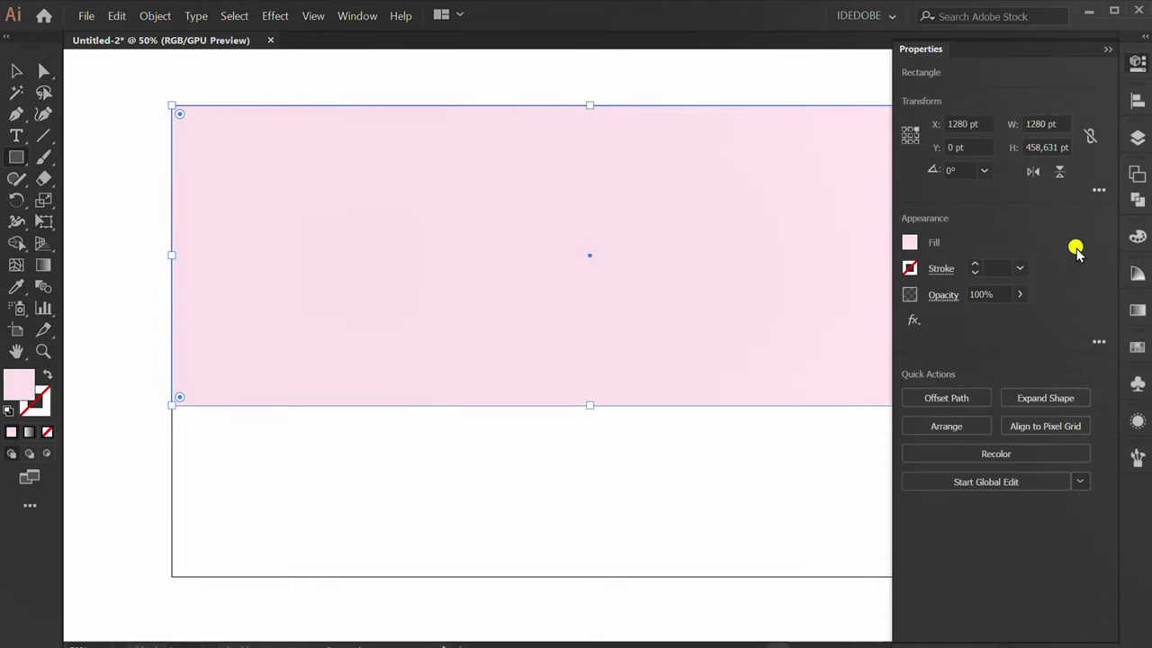
pyautogui.click(1107, 50)
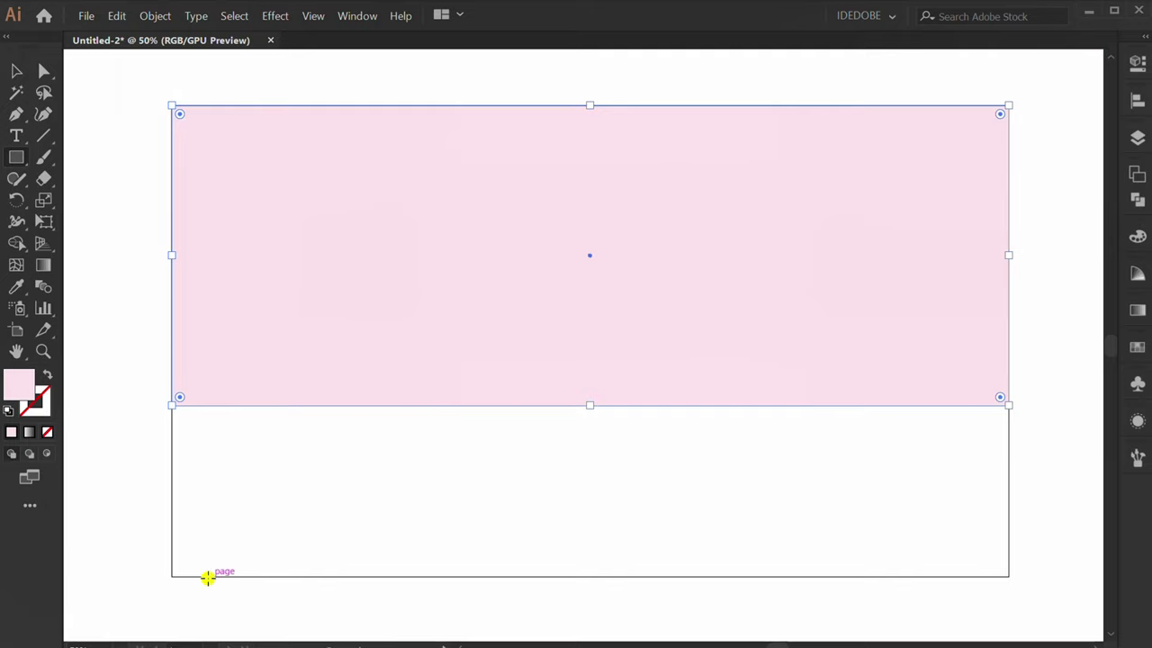
# Draw a second rectangle over the lower artboard and recolor it to saturation 5.
pyautogui.moveTo(171, 576); pyautogui.dragTo(1010, 405)
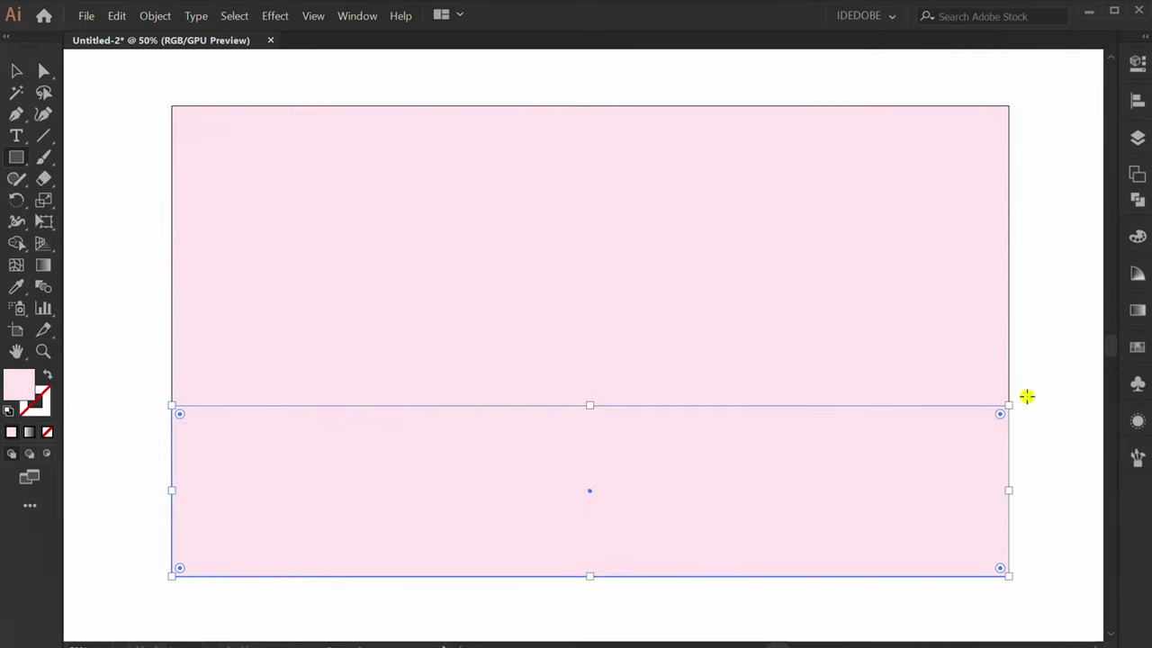
pyautogui.click(1126, 103)
pyautogui.click(995, 452)
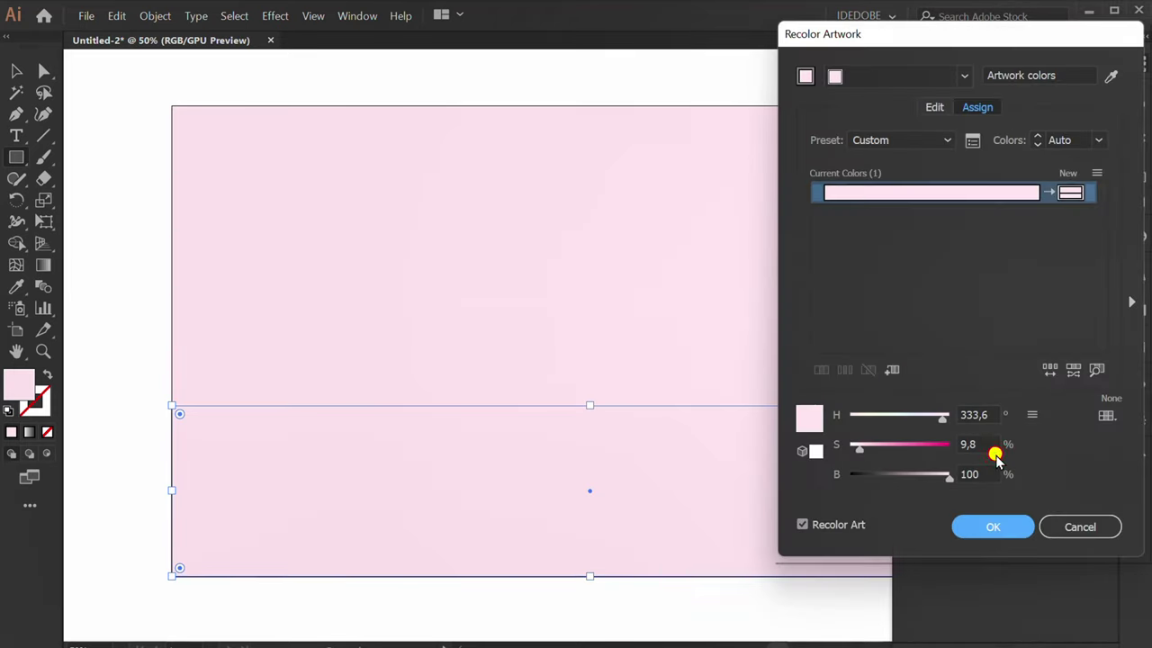
pyautogui.click(984, 445)
pyautogui.write('5')
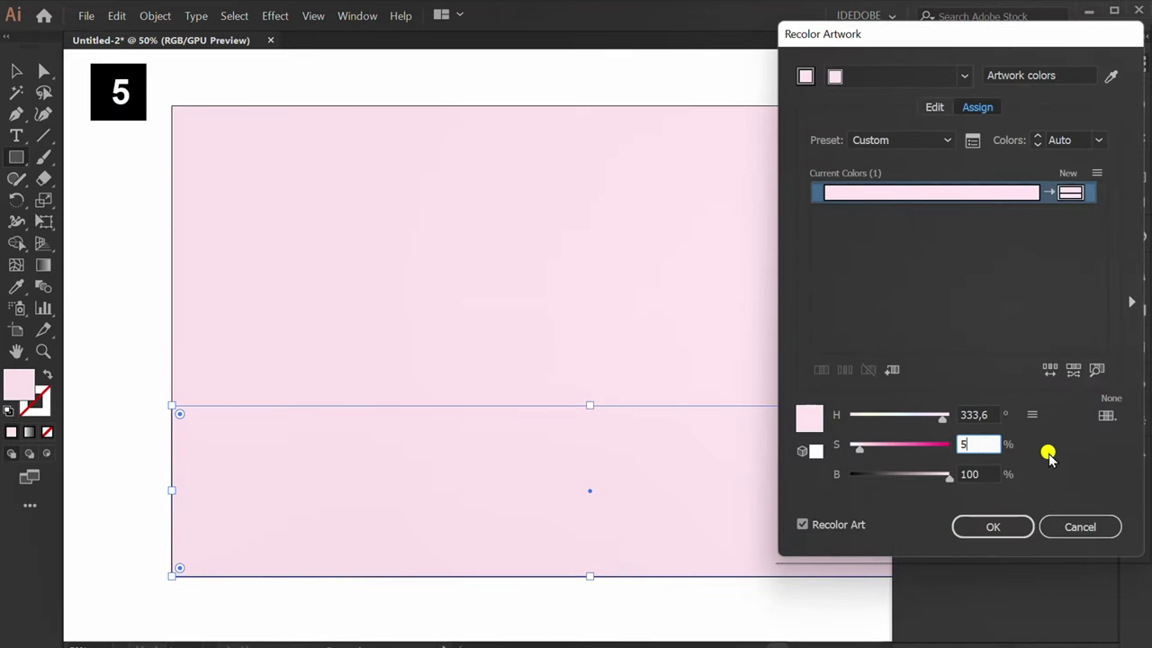
pyautogui.click(992, 526)
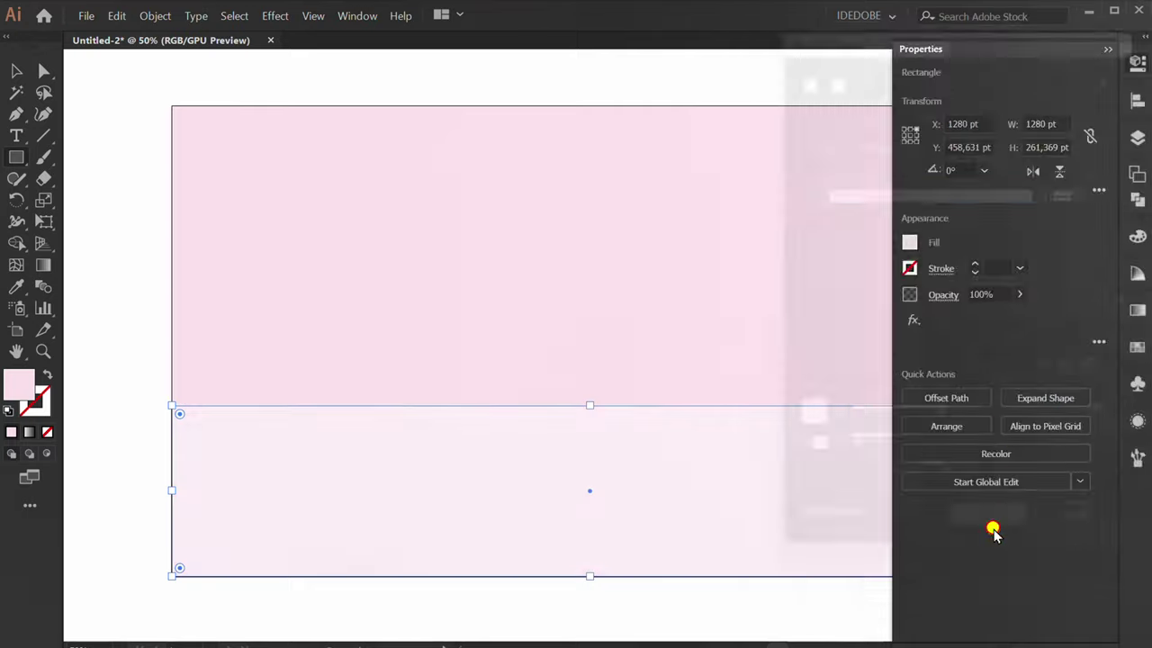
pyautogui.click(1106, 49)
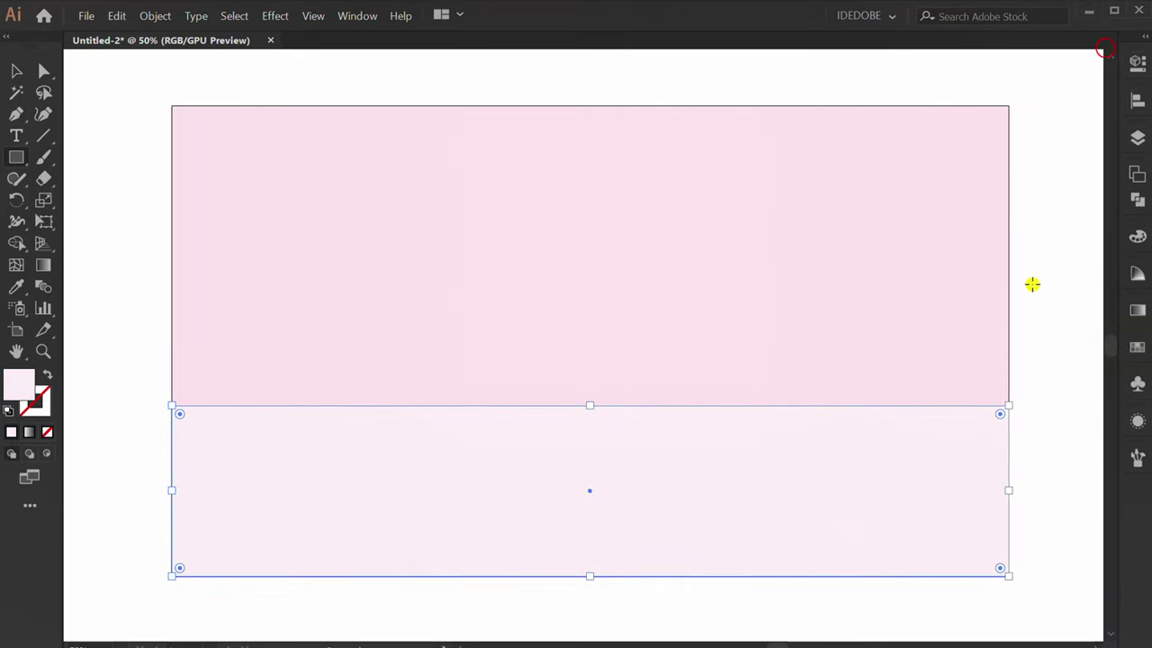
# Lock Layer 1 and create a new Layer 2 above it.
pyautogui.click(1136, 140)
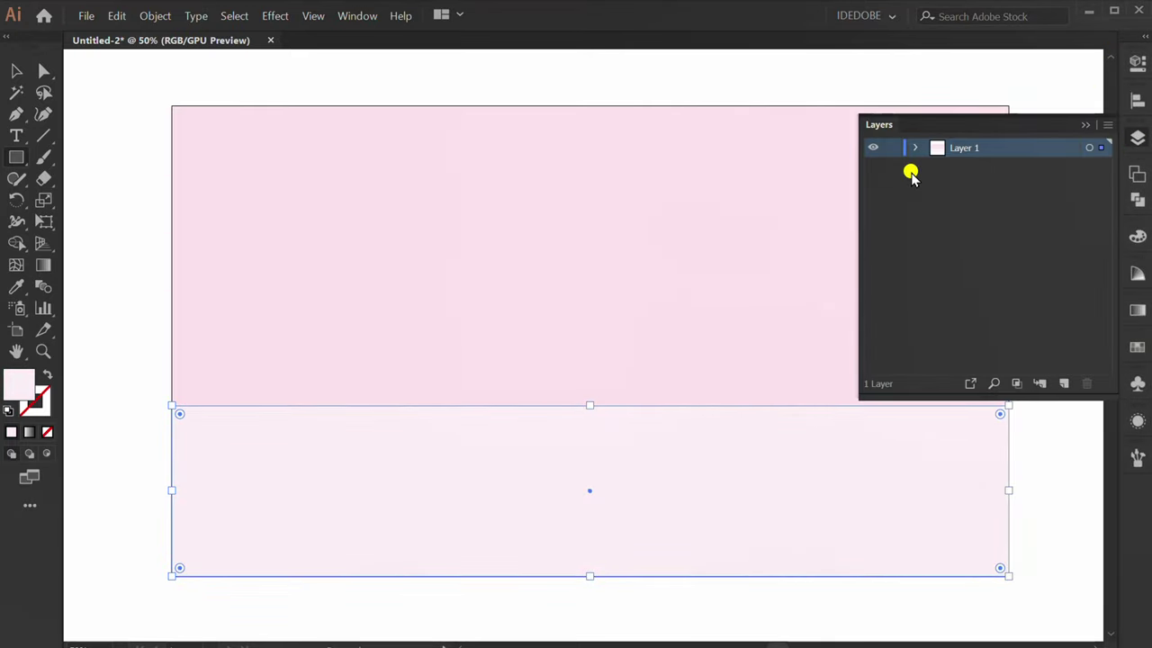
pyautogui.click(890, 149)
pyautogui.click(1061, 385)
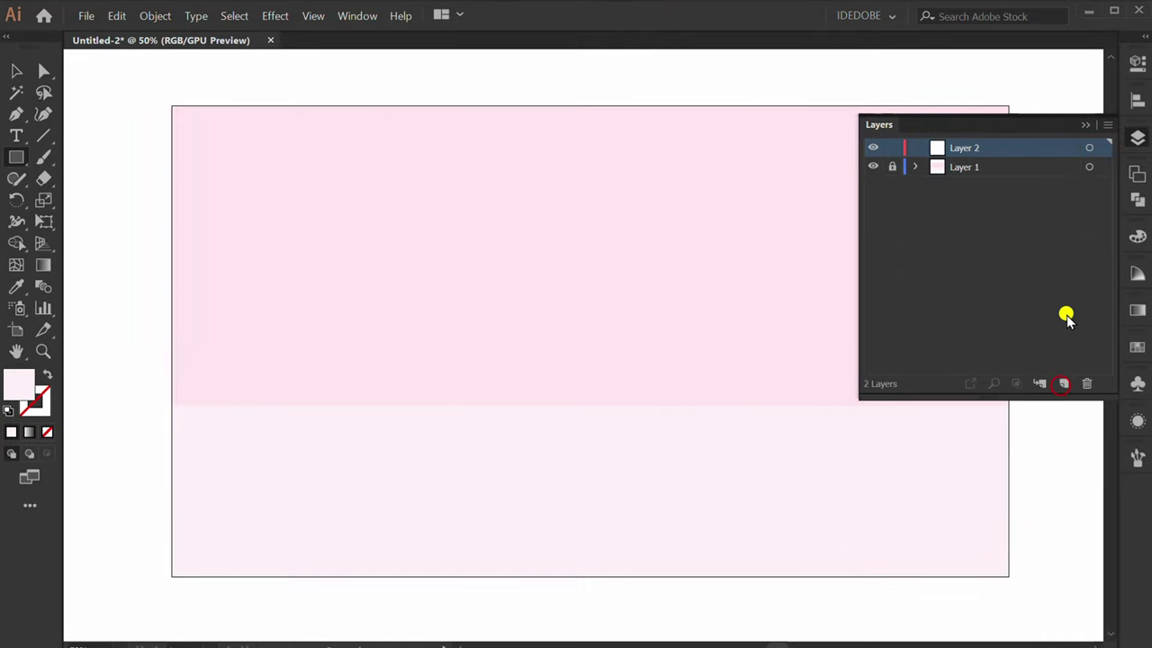
pyautogui.click(1085, 124)
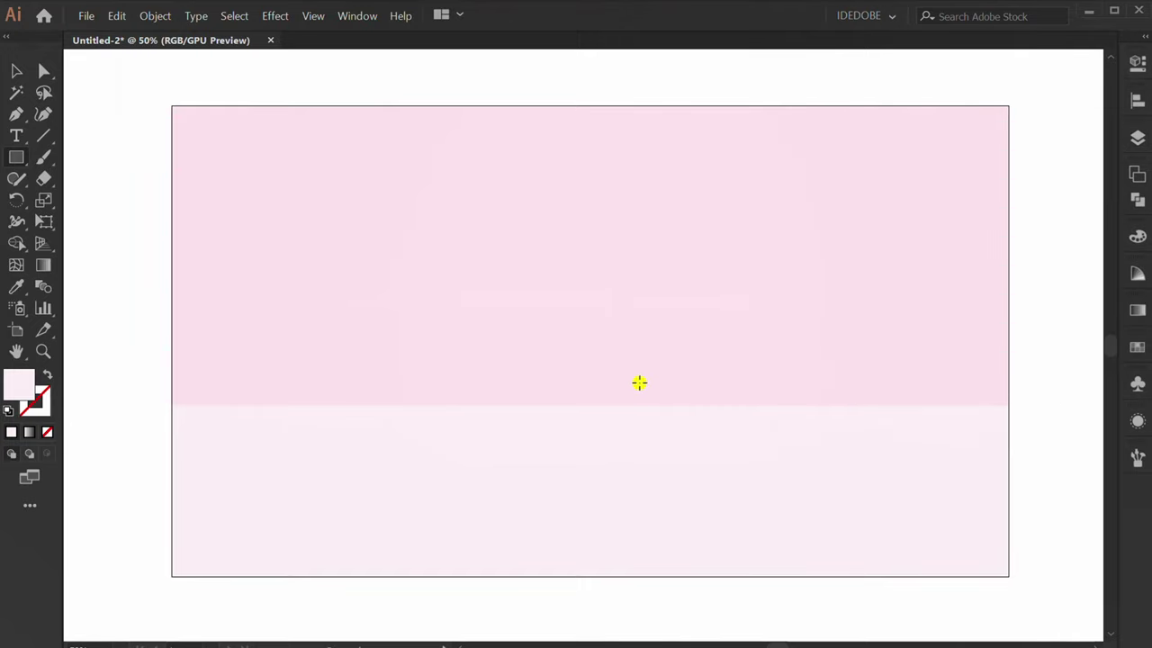
pyautogui.click(16, 157)
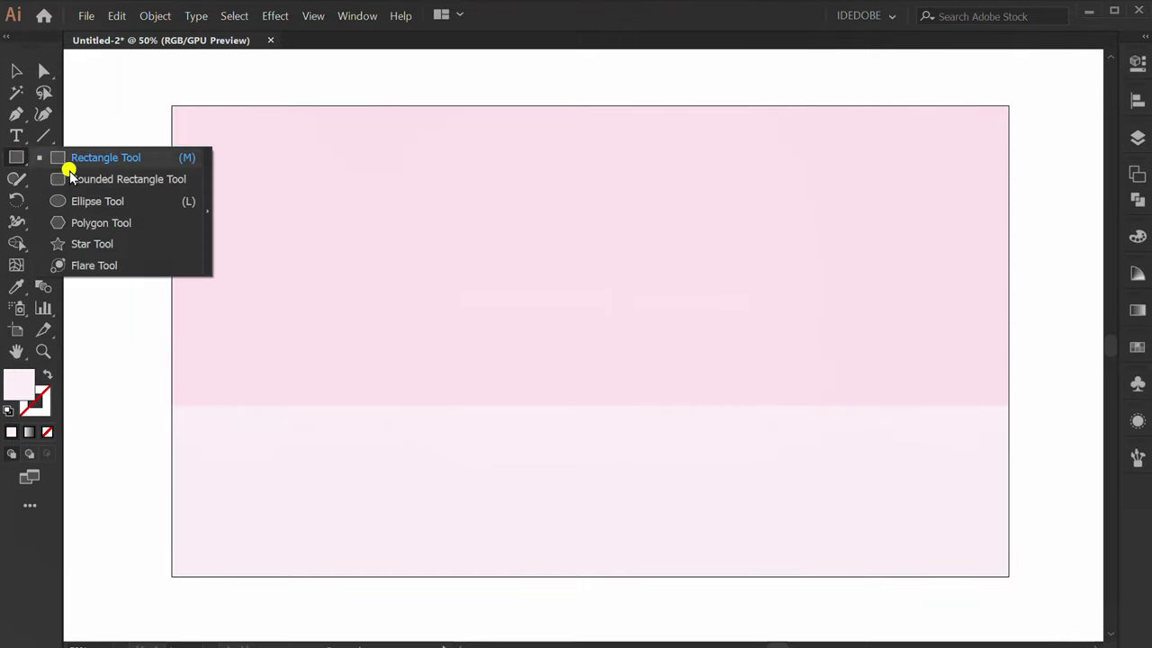
# Create a 600 pt × 600 pt circle with the Ellipse Tool.
pyautogui.click(119, 202)
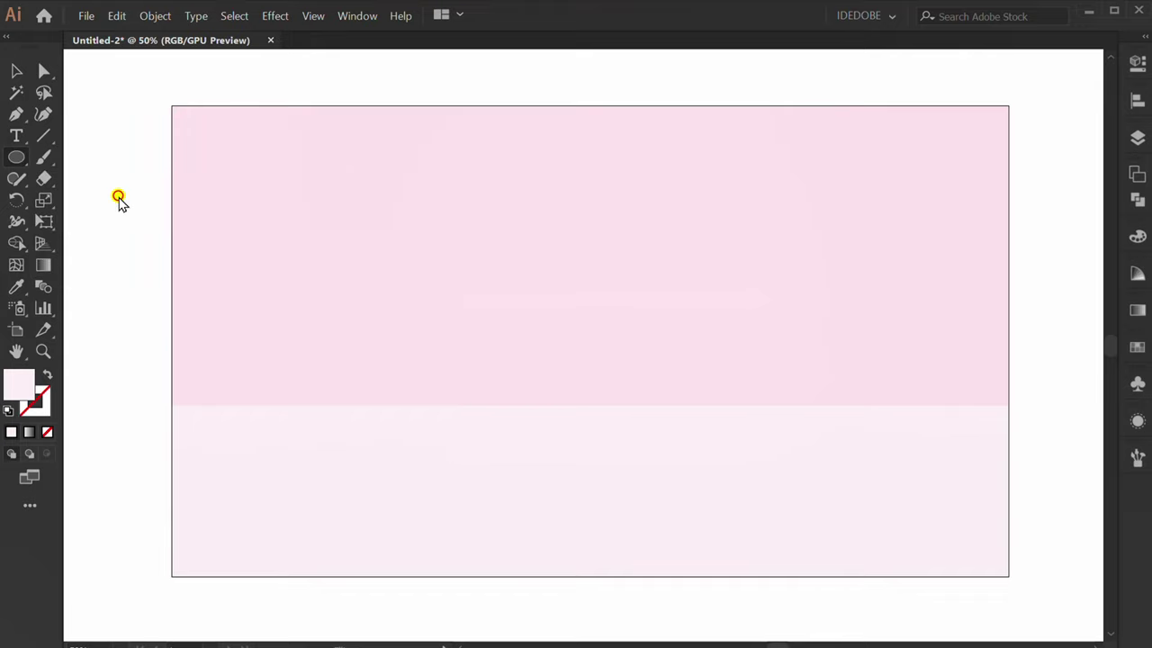
pyautogui.click(557, 371)
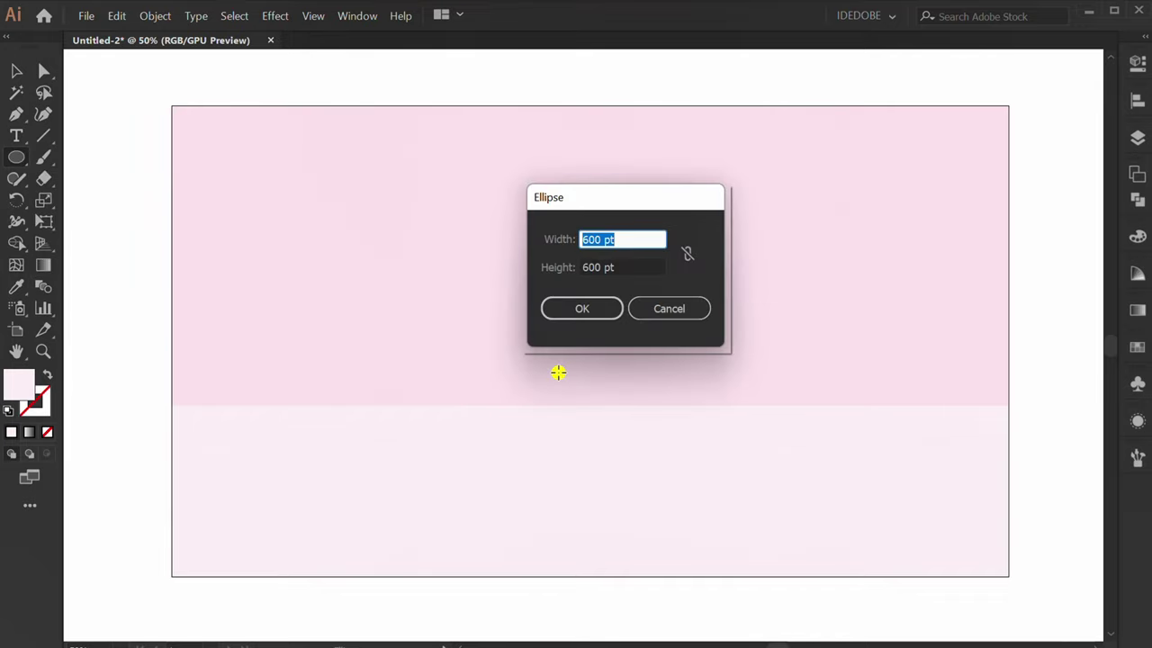
pyautogui.click(630, 237)
pyautogui.click(635, 272)
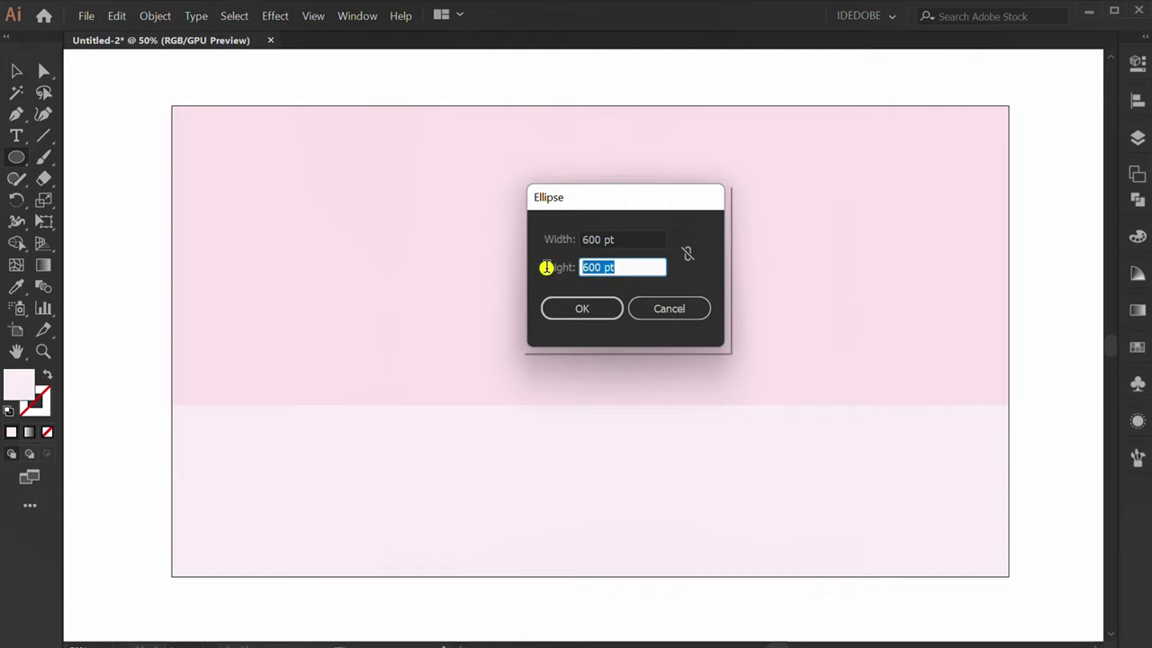
pyautogui.click(601, 309)
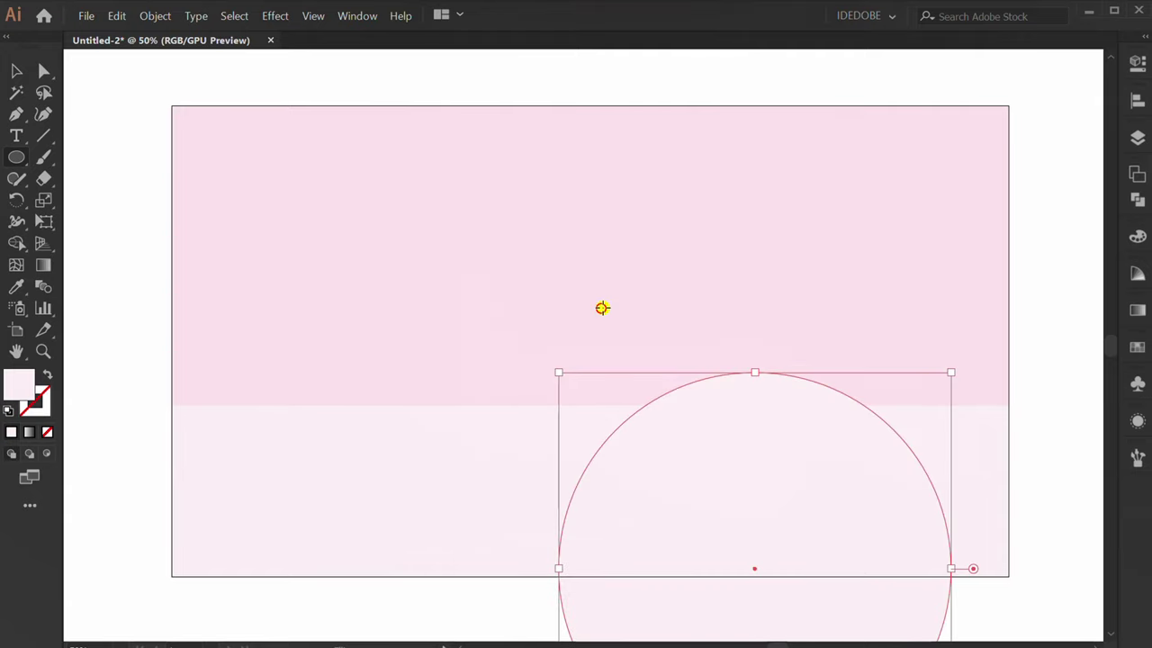
# Centre the circle horizontally and vertically on the artboard.
pyautogui.click(1136, 102)
pyautogui.click(959, 130)
pyautogui.click(1069, 131)
pyautogui.click(1085, 87)
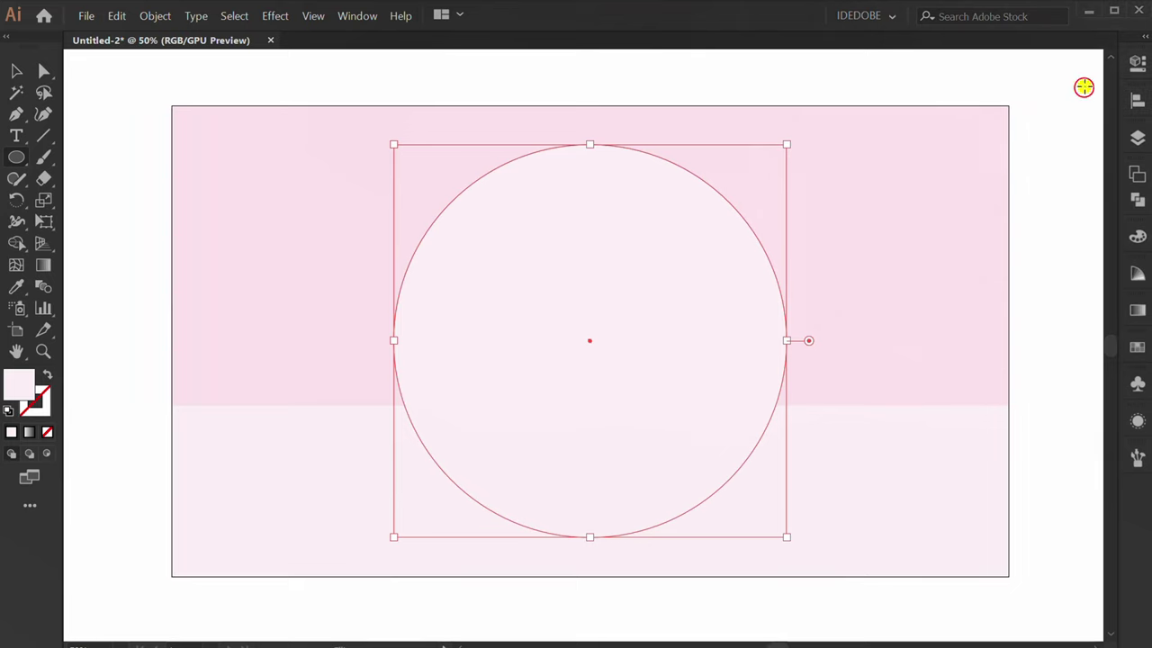
# Fill the circle with white.
pyautogui.click(1135, 63)
pyautogui.click(910, 242)
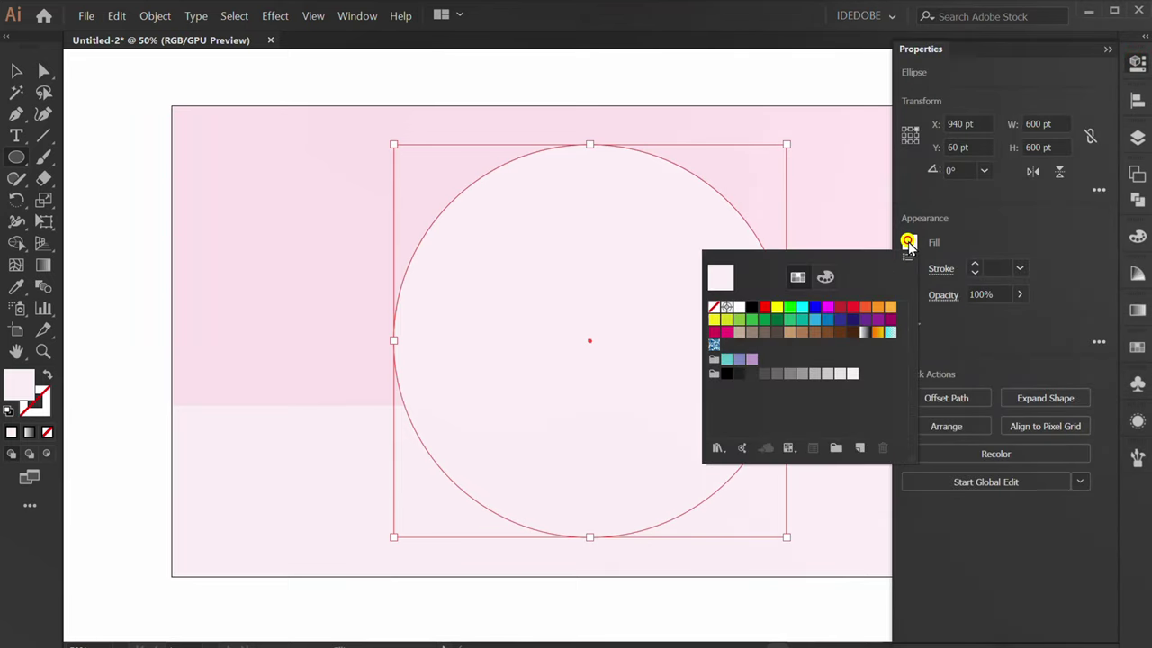
pyautogui.click(739, 307)
pyautogui.click(1037, 229)
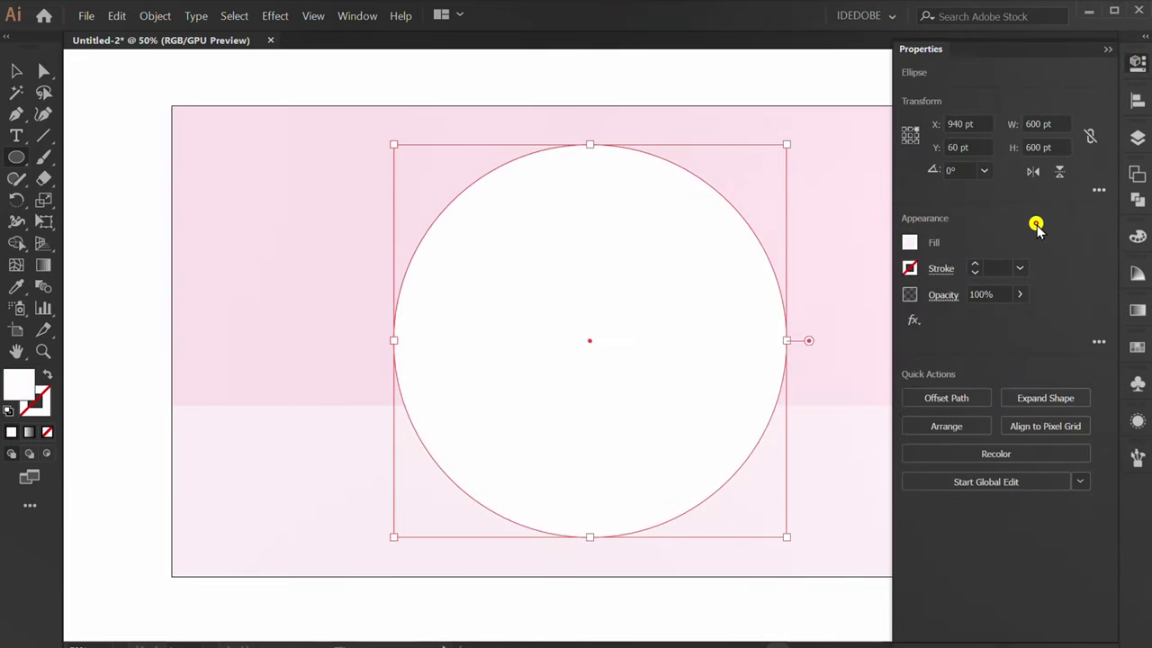
pyautogui.click(1105, 50)
pyautogui.press('space')
pyautogui.moveTo(940, 285); pyautogui.dragTo(686, 298)
pyautogui.click(276, 15)
# Apply 3D Extrude & Bevel with Bottom orientation, preview on, and X rotation 80°.
pyautogui.moveTo(321, 120)
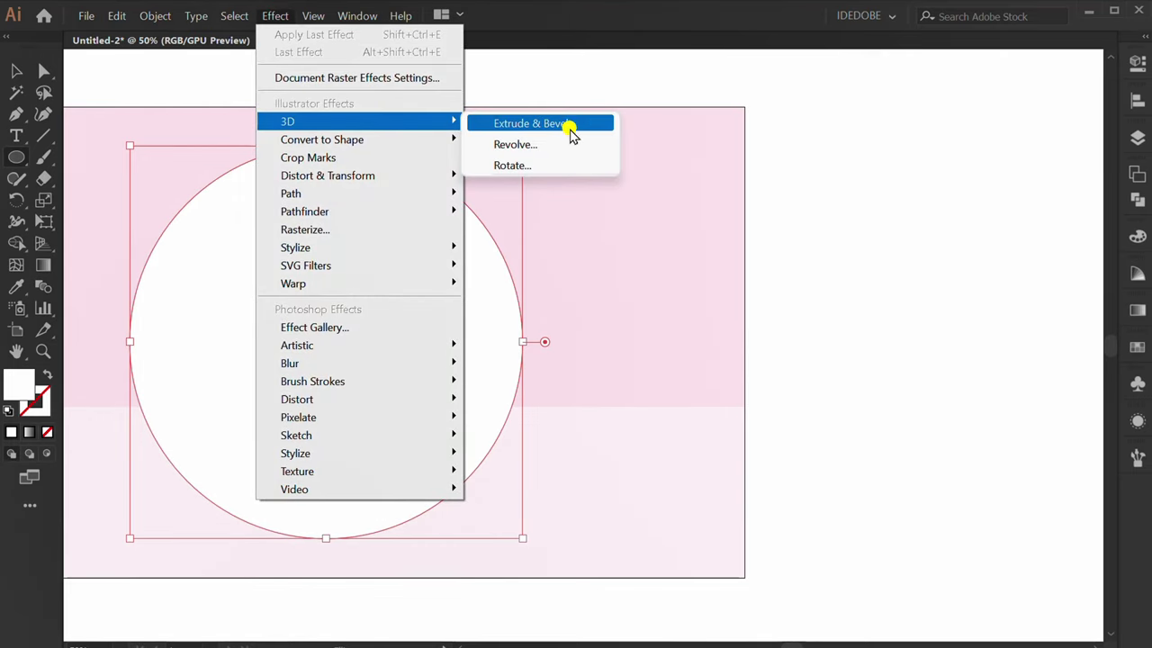
pyautogui.click(605, 126)
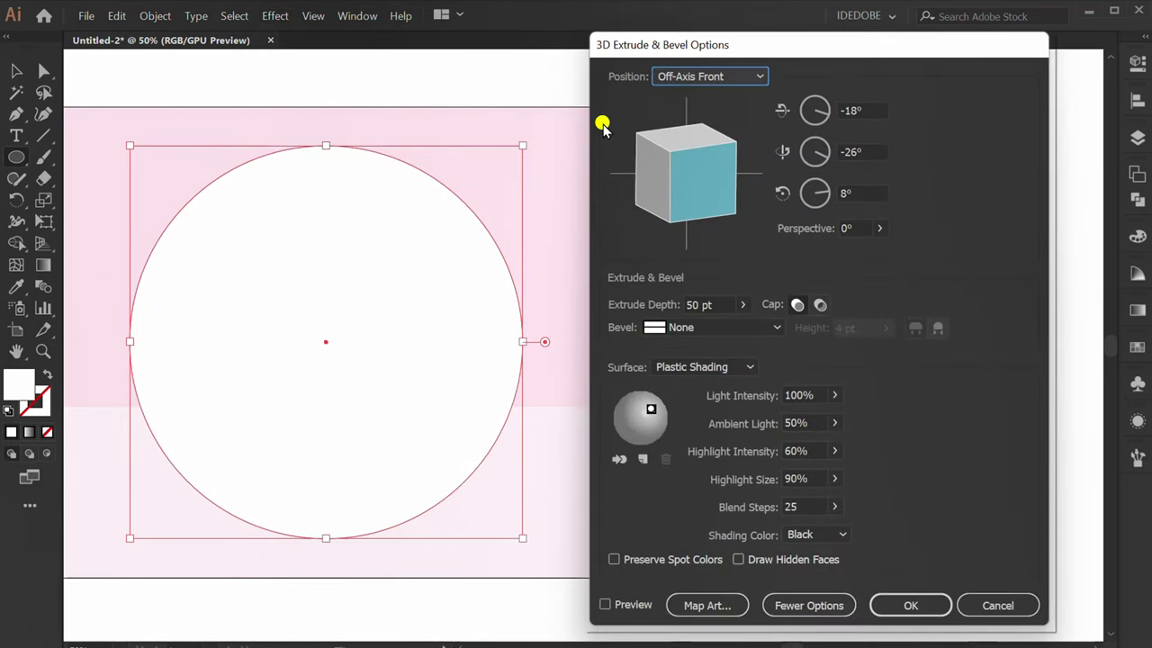
pyautogui.click(758, 78)
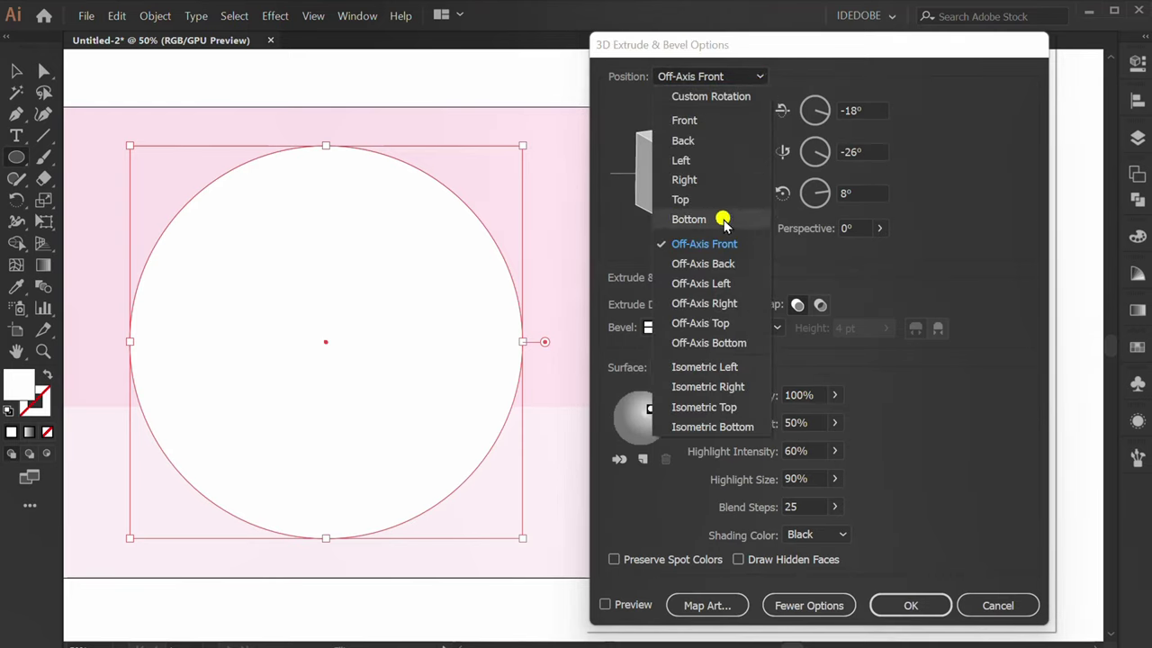
pyautogui.click(689, 219)
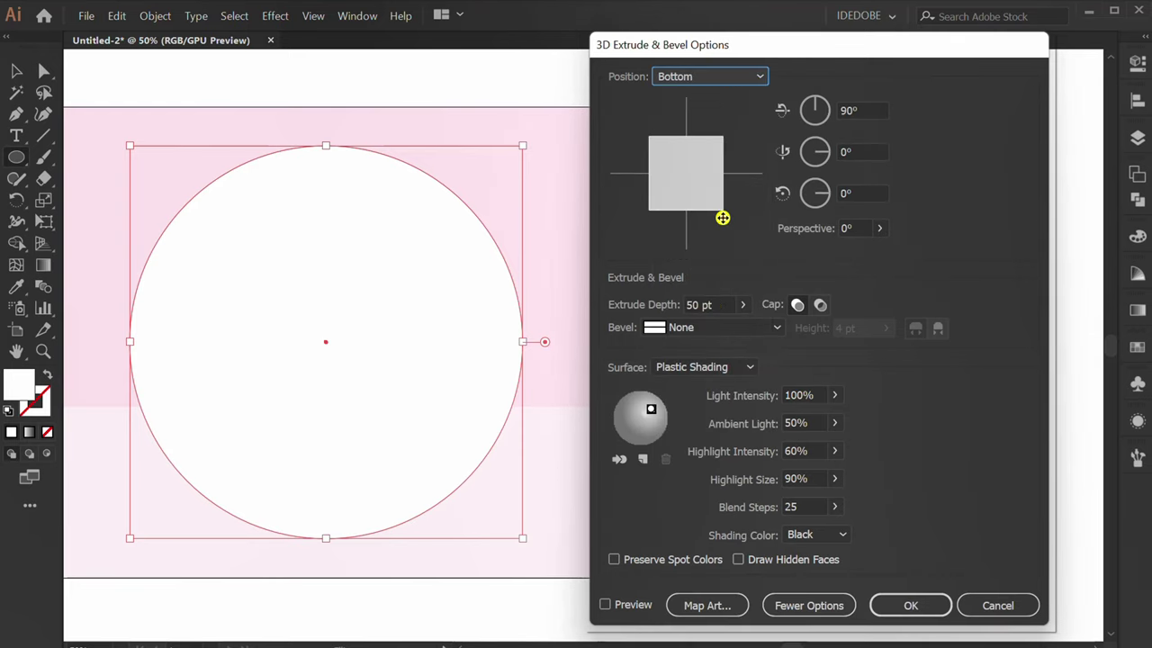
pyautogui.click(605, 605)
pyautogui.moveTo(814, 108); pyautogui.dragTo(821, 106)
pyautogui.click(870, 109)
pyautogui.press('Down')
pyautogui.press('Down')
pyautogui.press('Down')
pyautogui.press('Down')
pyautogui.press('Down')
pyautogui.press('Down')
pyautogui.press('Down')
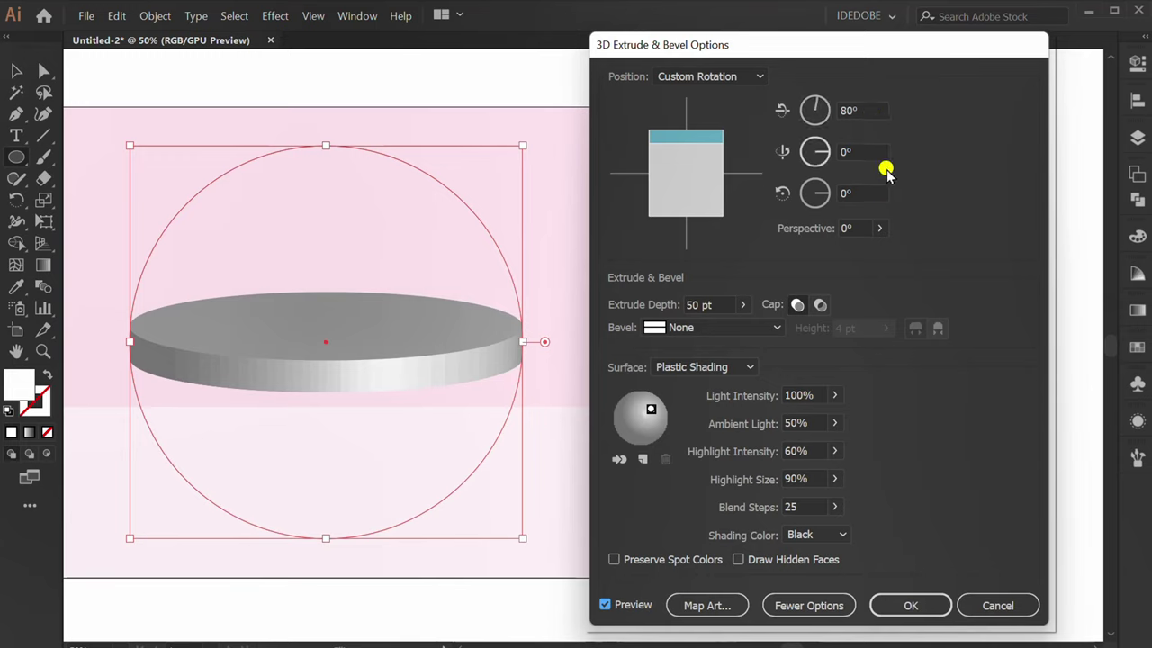
# Set extrude depth to 70 pt, Diffuse Shading surface, and 100 blend steps.
pyautogui.click(717, 304)
pyautogui.press('Up')
pyautogui.press('Up')
pyautogui.press('Up')
pyautogui.press('Up')
pyautogui.press('Up')
pyautogui.press('Up')
pyautogui.press('Up')
pyautogui.press('Up')
pyautogui.press('Up')
pyautogui.press('Up')
pyautogui.press('Up')
pyautogui.press('Up')
pyautogui.press('Up')
pyautogui.press('Up')
pyautogui.press('Up')
pyautogui.press('Up')
pyautogui.press('Up')
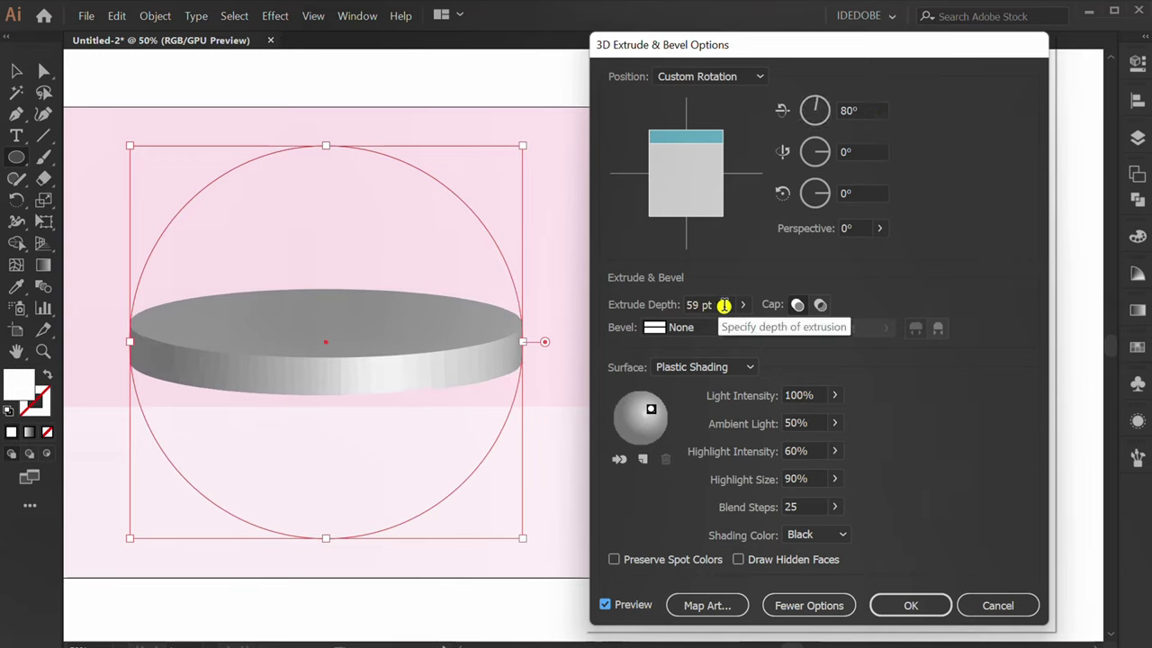
pyautogui.press('Up')
pyautogui.press('Up')
pyautogui.press('Up')
pyautogui.press('Up')
pyautogui.press('Down')
pyautogui.click(746, 366)
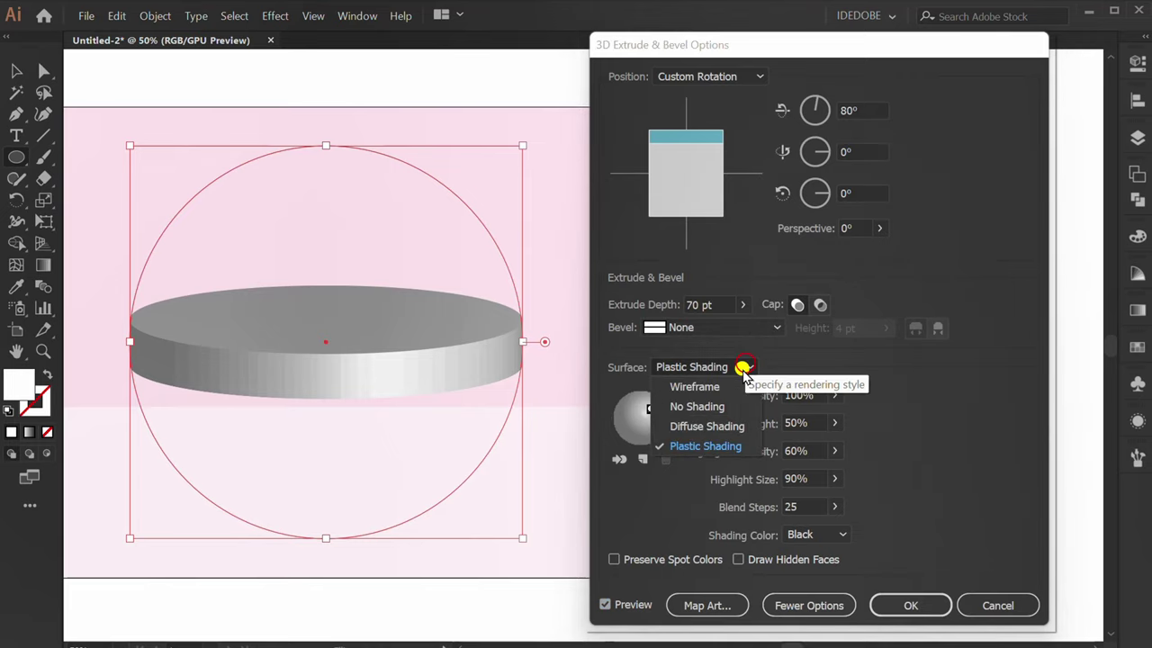
pyautogui.click(740, 429)
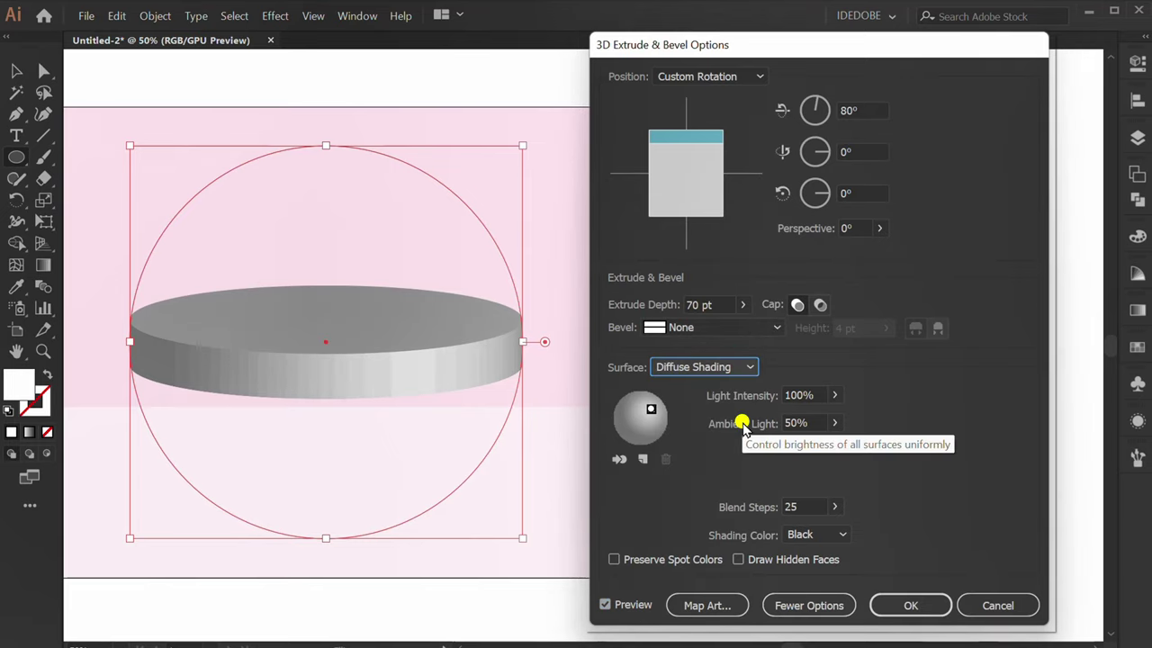
pyautogui.doubleClick(805, 509)
pyautogui.write('100')
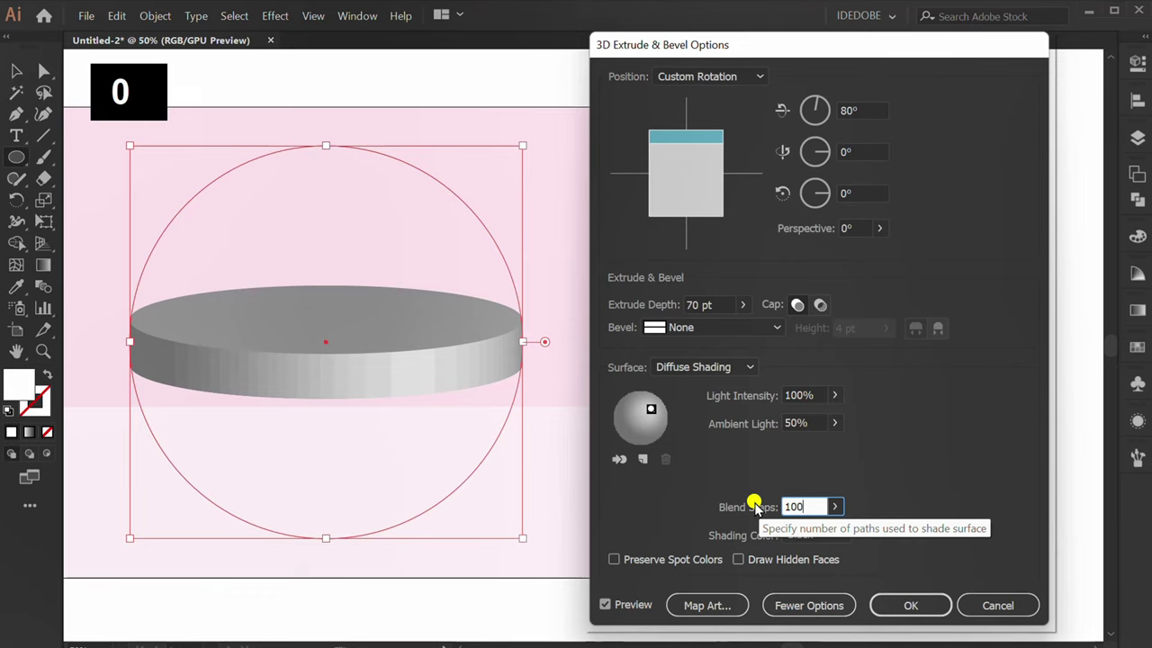
pyautogui.click(841, 532)
# Use the pink swatch as custom shading colour, move the light up-left, and apply.
pyautogui.click(816, 591)
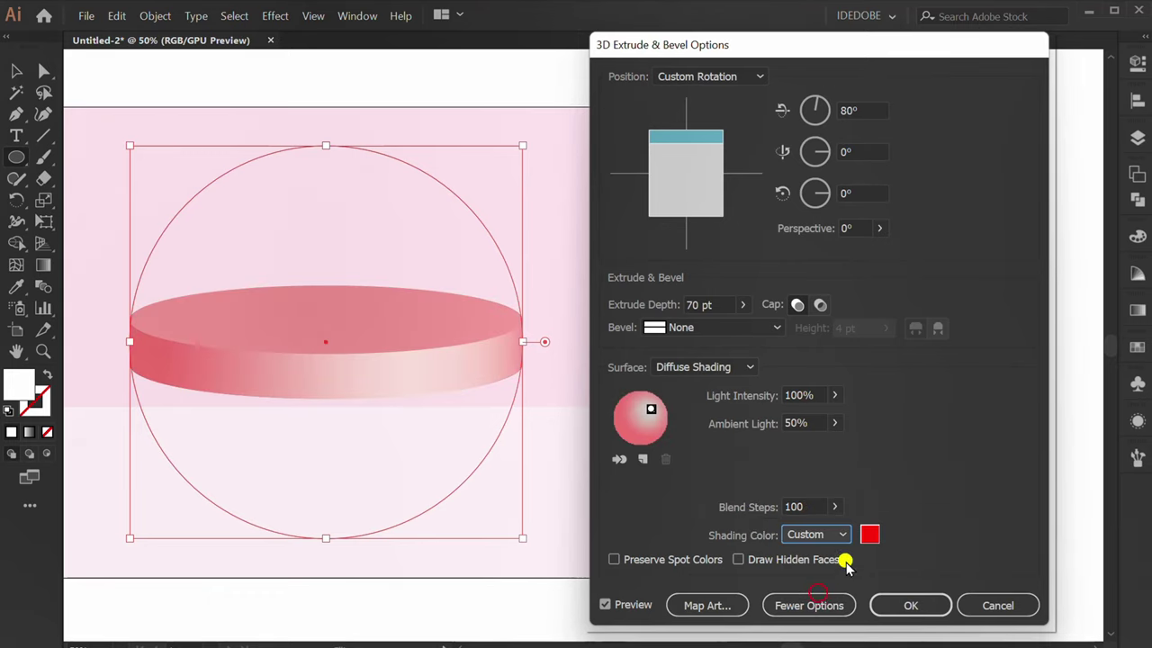
pyautogui.click(869, 534)
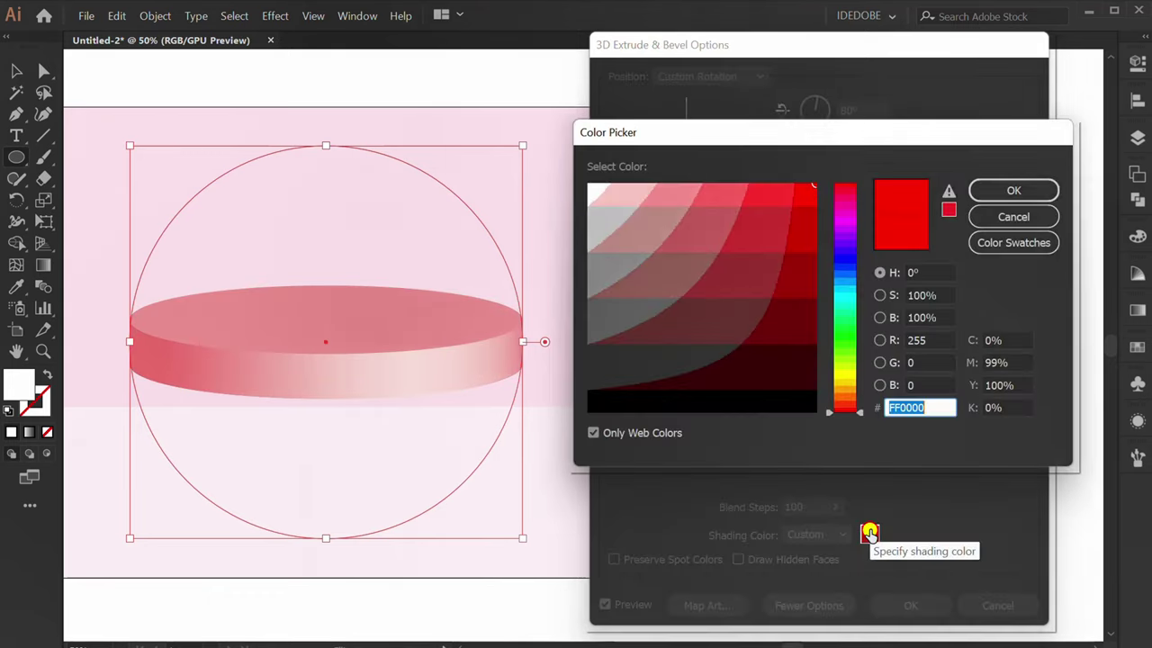
pyautogui.click(1015, 243)
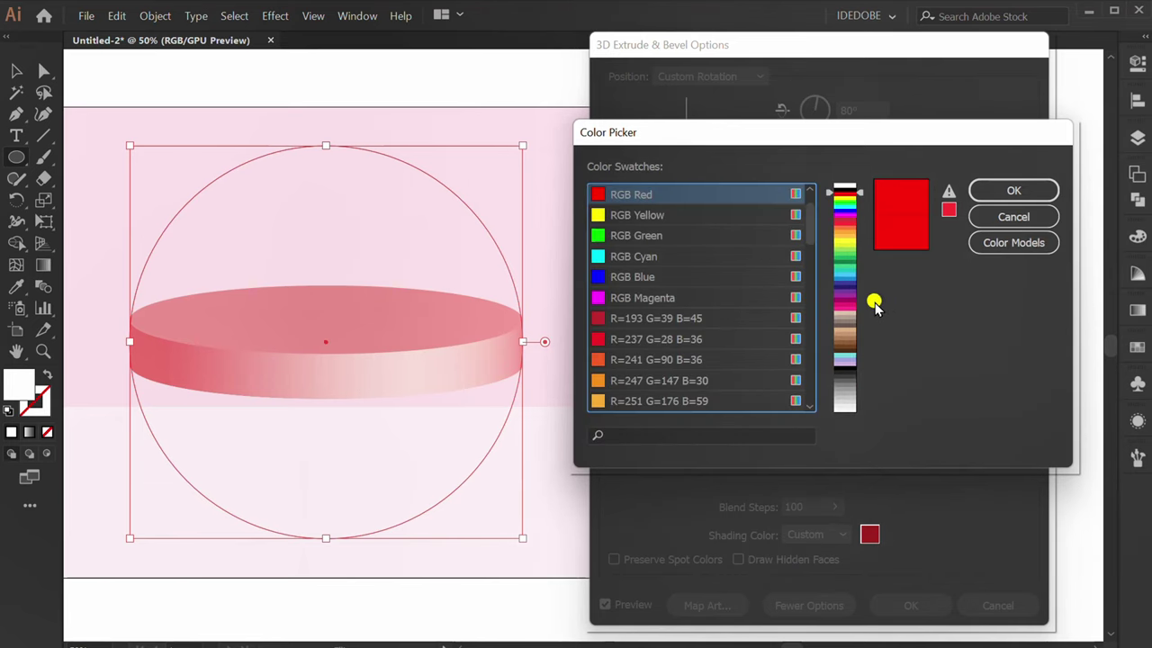
pyautogui.scroll(-10, 634, 325)
pyautogui.click(632, 319)
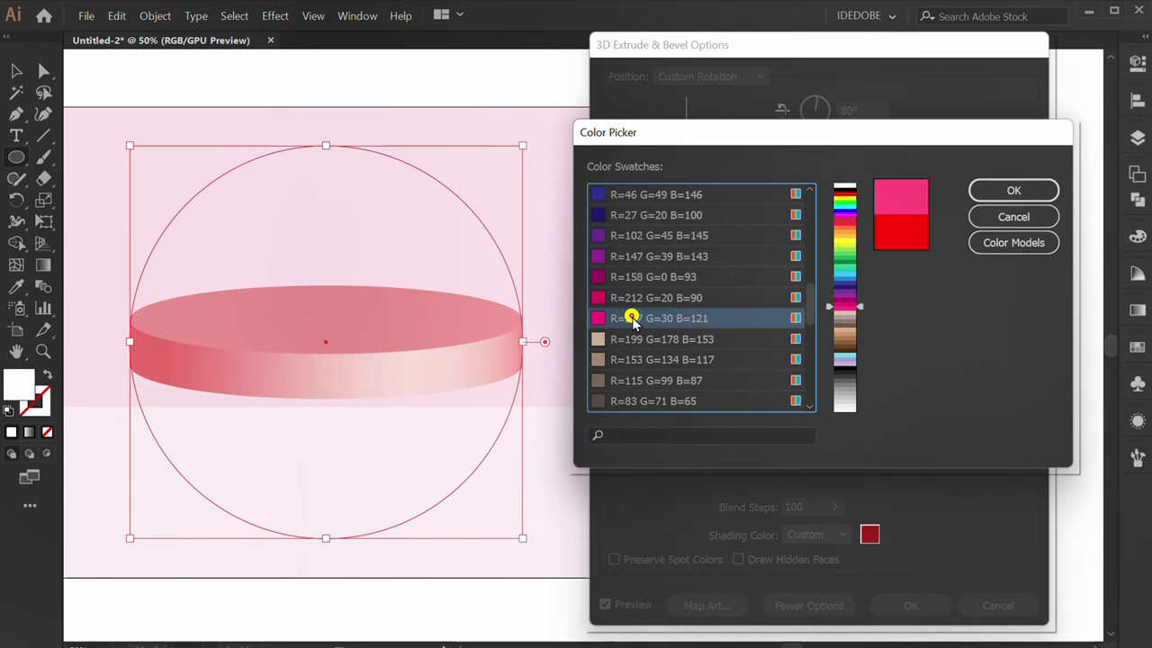
pyautogui.click(1011, 190)
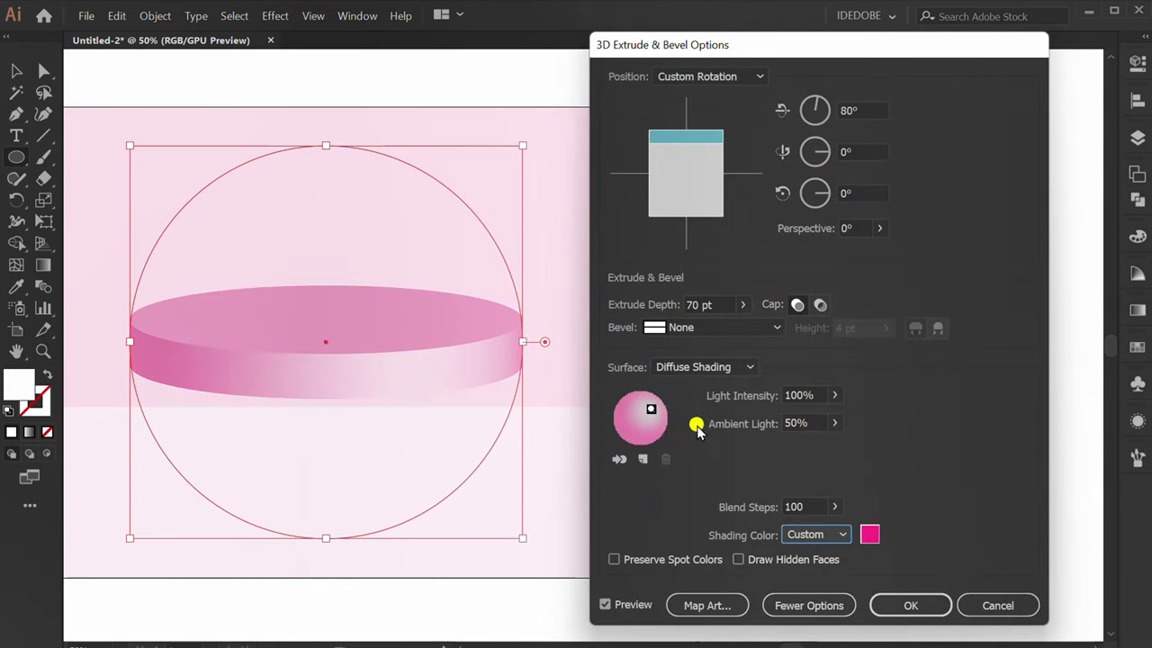
pyautogui.moveTo(654, 419); pyautogui.dragTo(640, 412)
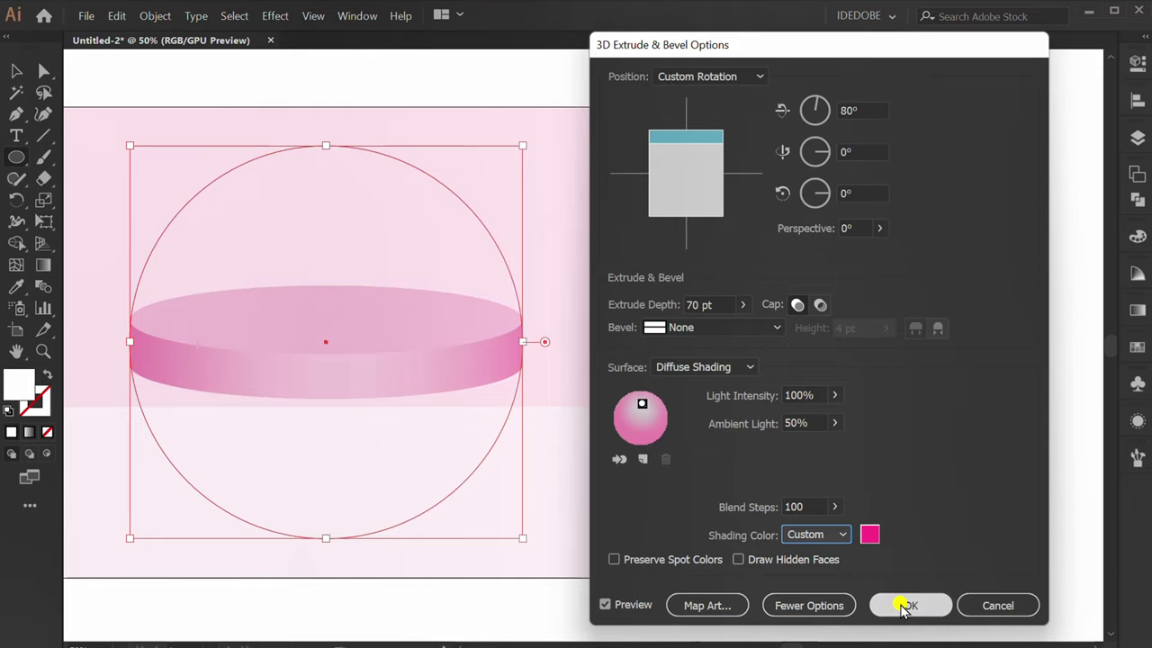
pyautogui.click(907, 604)
# Expand the 3D disc's appearance and nudge the disc three steps lower.
pyautogui.hotkey('ctrl', '0')
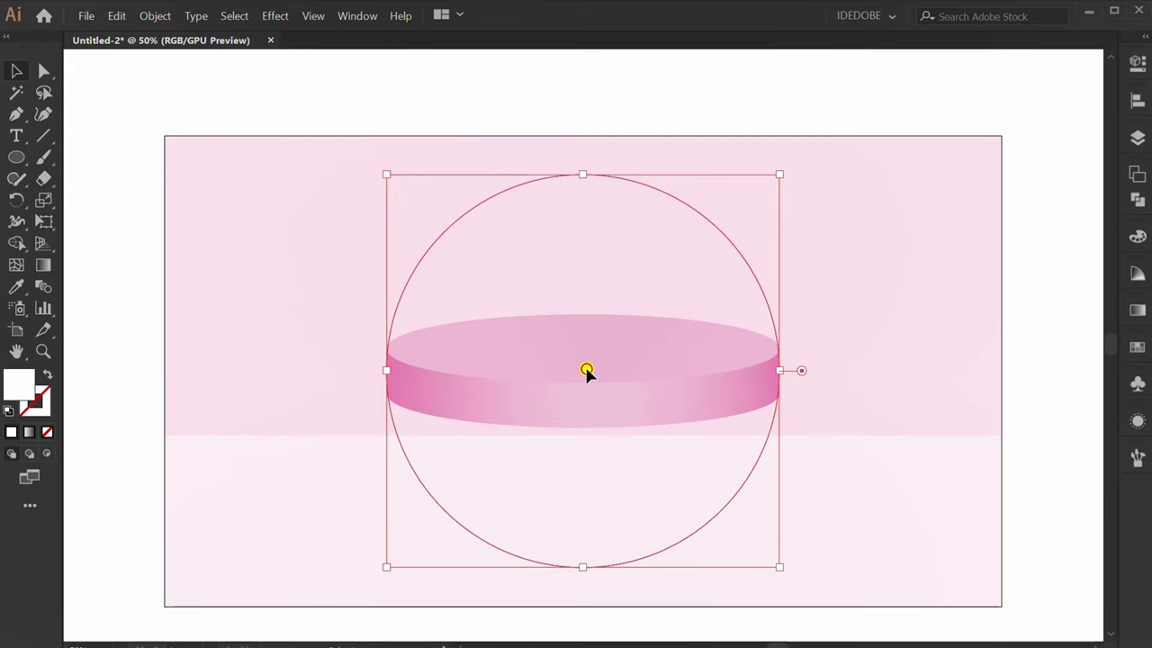
pyautogui.click(153, 16)
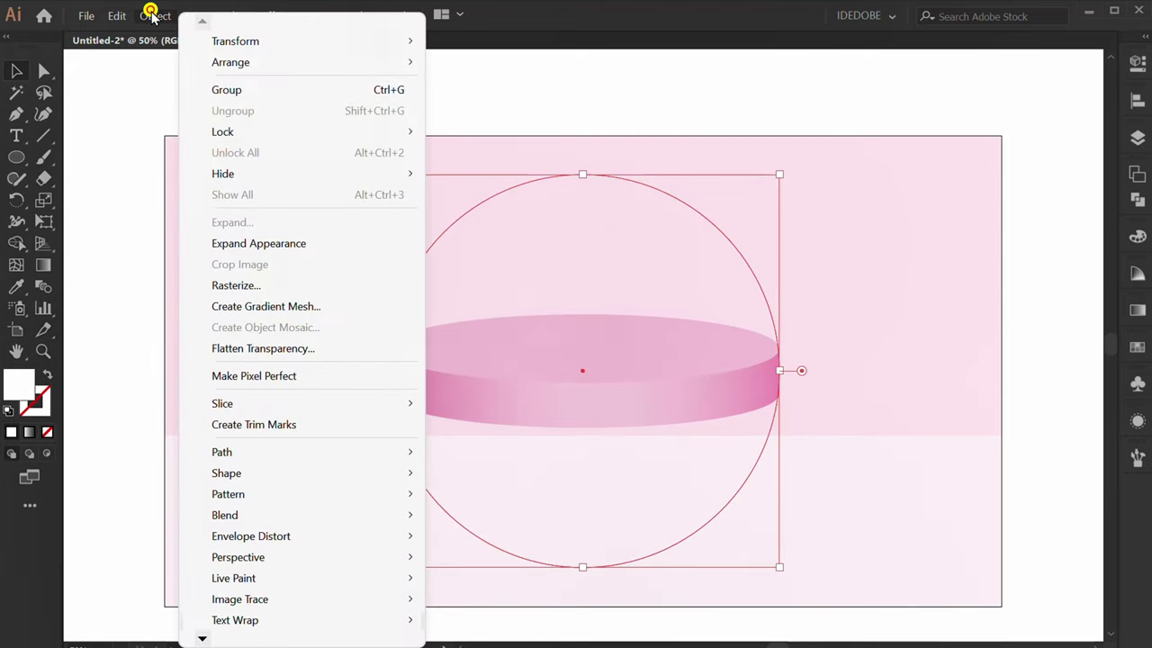
pyautogui.click(324, 247)
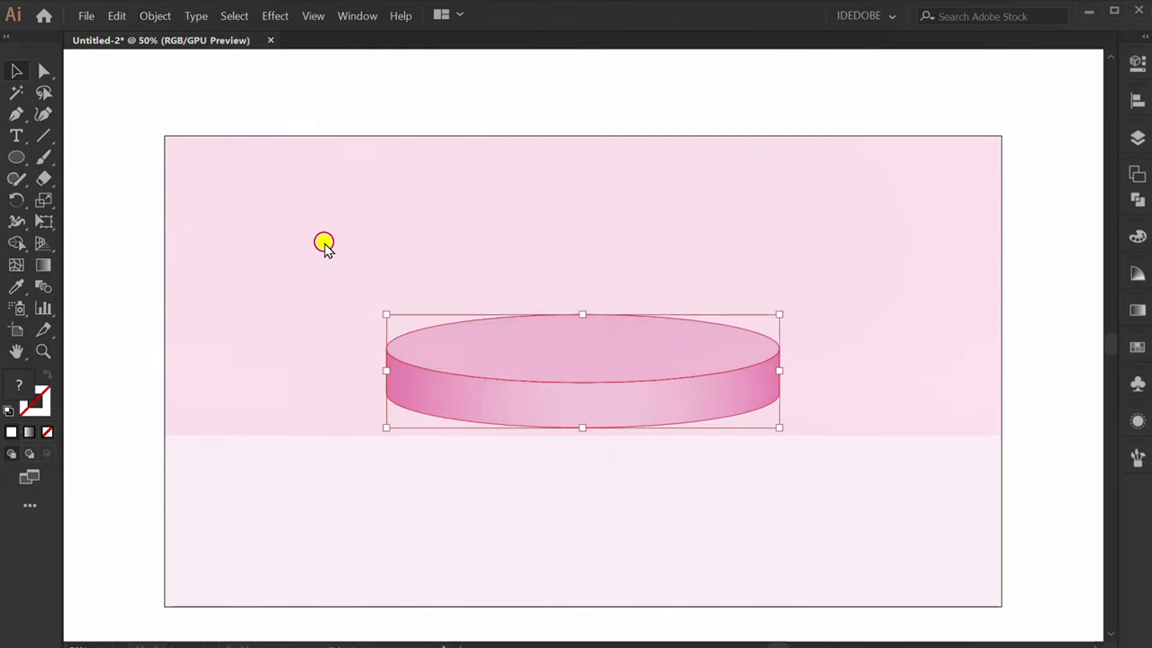
pyautogui.press('Down')
pyautogui.press('Down')
pyautogui.press('Down')
pyautogui.press('Down')
pyautogui.press('Down')
pyautogui.press('Down')
pyautogui.press('Down')
pyautogui.press('Down')
pyautogui.press('Down')
pyautogui.press('Down')
pyautogui.press('Down')
pyautogui.press('Down')
pyautogui.press('Down')
pyautogui.press('Down')
pyautogui.press('Down')
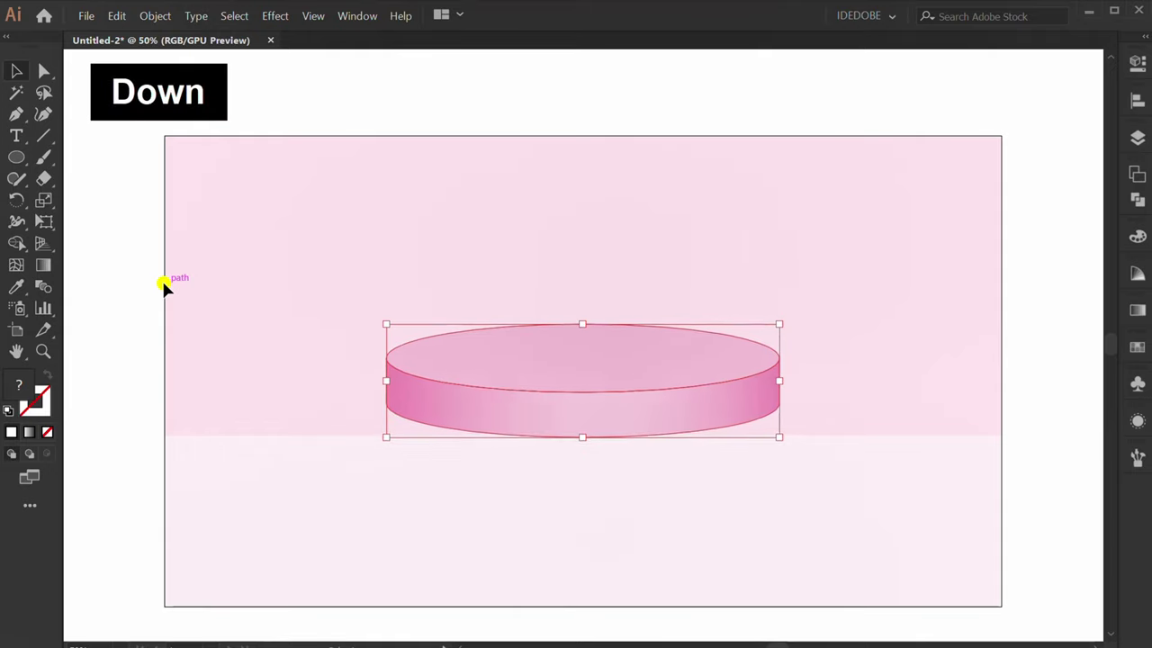
pyautogui.press('Down')
pyautogui.press('Down')
pyautogui.press('Down')
pyautogui.press('Down')
pyautogui.press('Down')
pyautogui.press('Down')
pyautogui.press('Down')
pyautogui.press('Down')
pyautogui.press('Down')
pyautogui.press('Down')
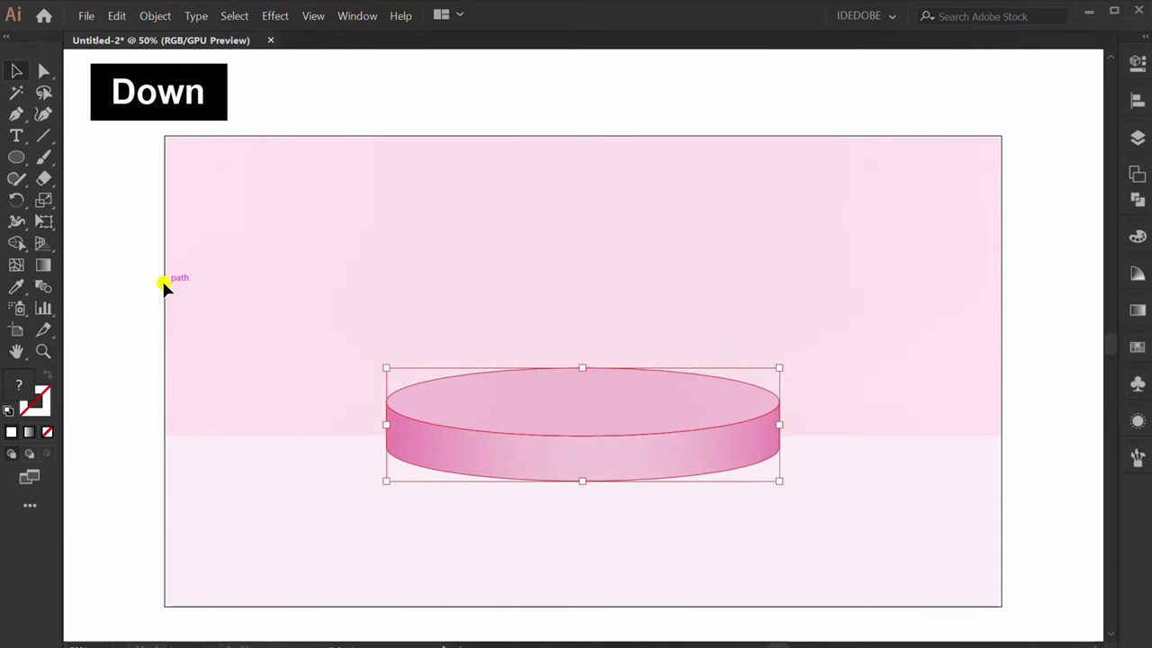
pyautogui.press('Down')
pyautogui.press('Down')
pyautogui.press('Down')
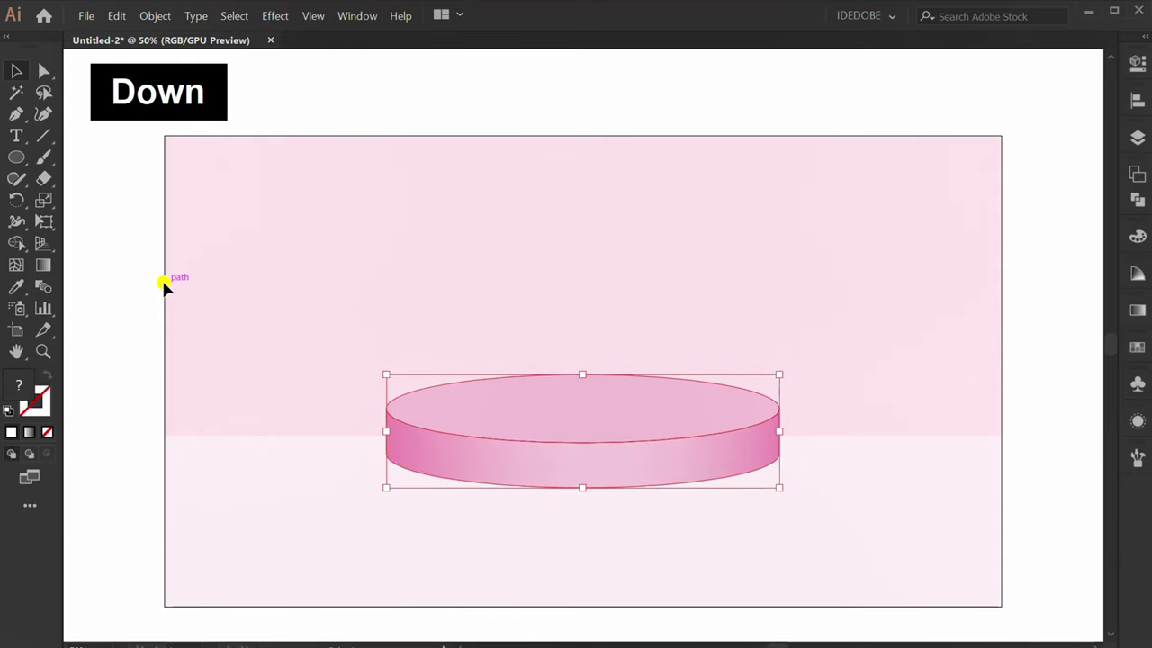
pyautogui.hotkey('ctrl', 'shift', 'a')
pyautogui.hotkey('ctrl', '+')
pyautogui.click(16, 158)
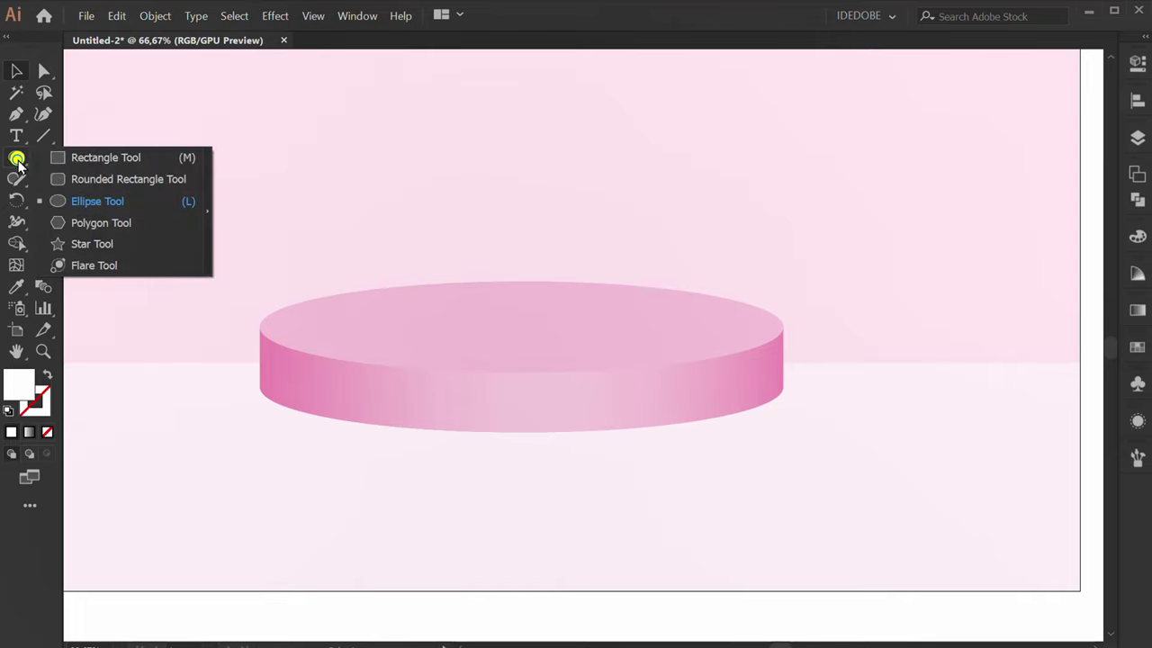
# Draw a flat black-filled ellipse across the disc's base.
pyautogui.click(97, 200)
pyautogui.moveTo(258, 380); pyautogui.dragTo(783, 479)
pyautogui.click(1136, 63)
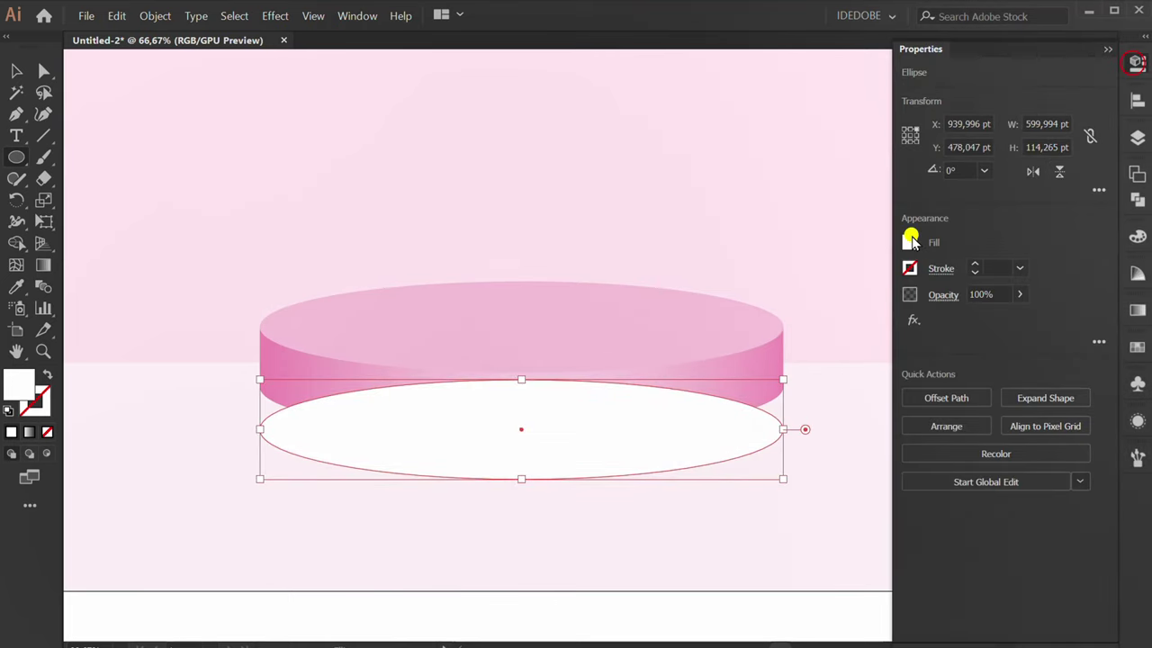
pyautogui.click(910, 240)
pyautogui.click(756, 308)
pyautogui.click(1055, 224)
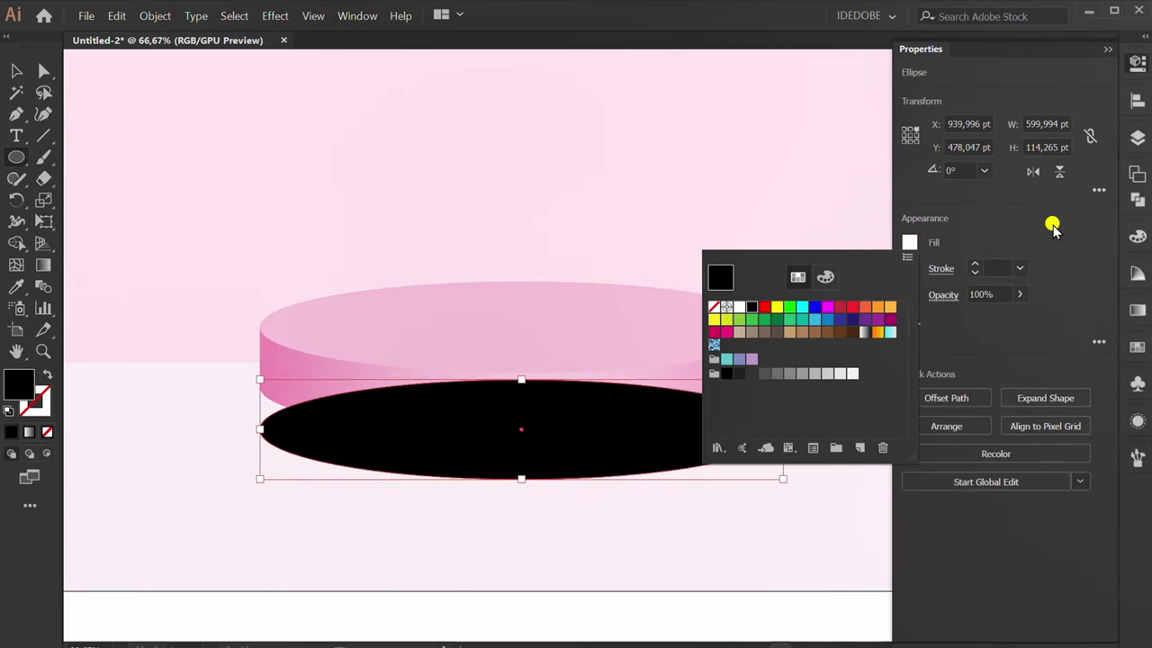
pyautogui.click(1104, 51)
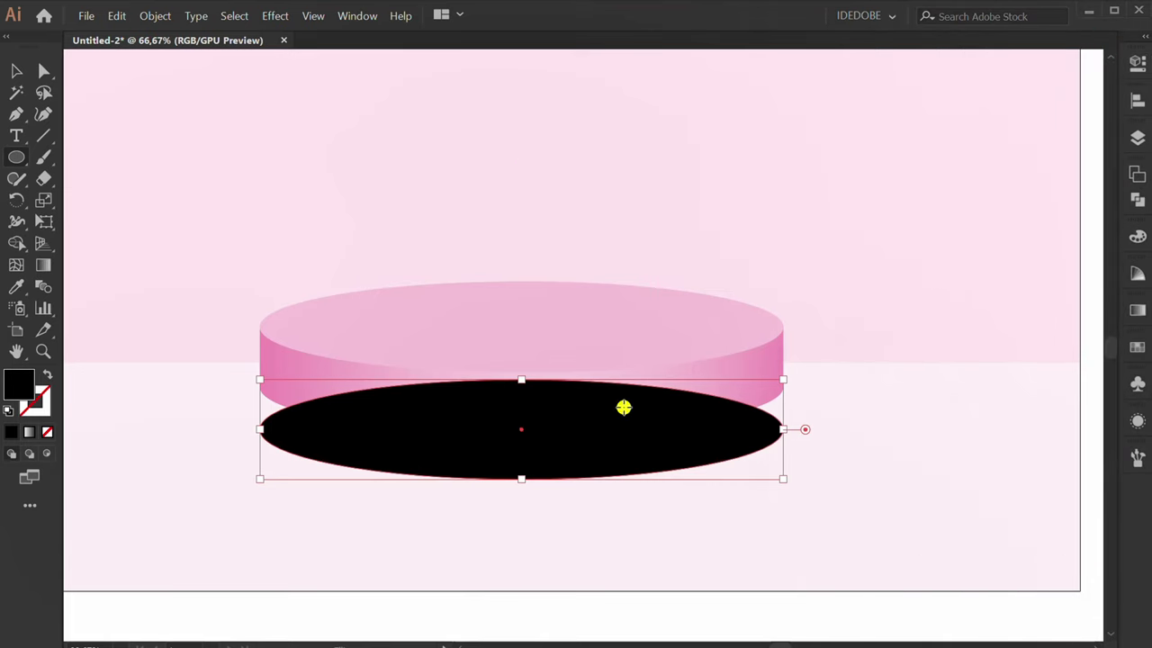
# Send the black ellipse to the back, nudge it up, and widen it slightly.
pyautogui.rightClick(595, 416)
pyautogui.moveTo(705, 318)
pyautogui.click(879, 381)
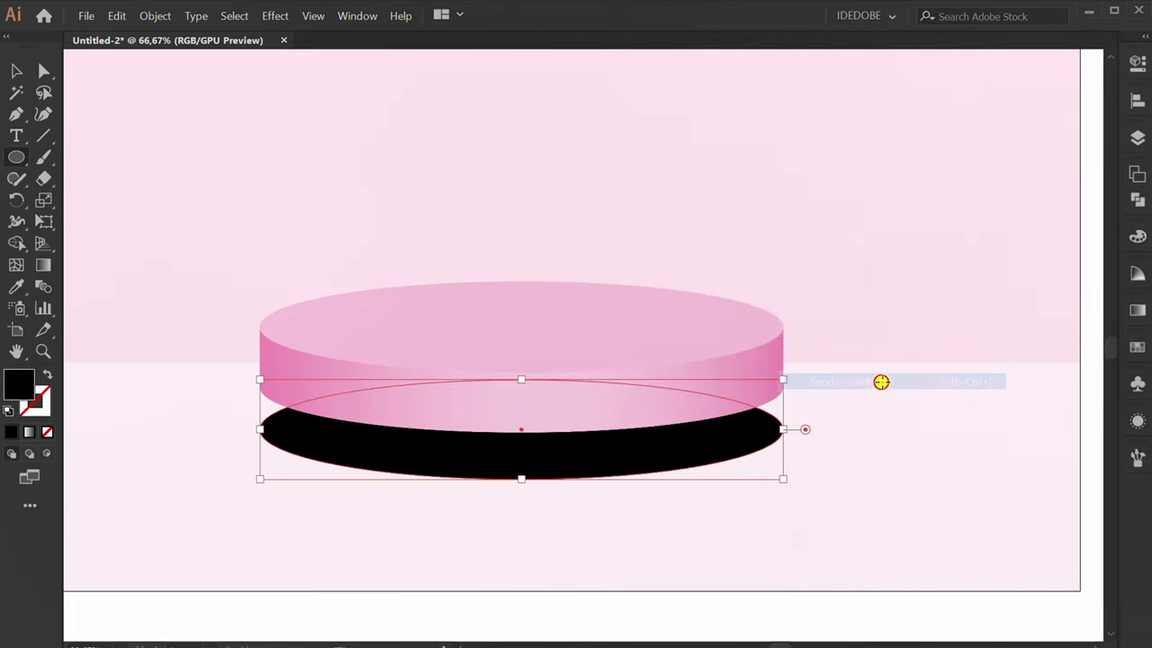
pyautogui.press('Up')
pyautogui.press('Up')
pyautogui.press('Up')
pyautogui.press('Up')
pyautogui.press('Up')
pyautogui.press('Up')
pyautogui.press('Up')
pyautogui.press('Up')
pyautogui.press('Up')
pyautogui.press('Up')
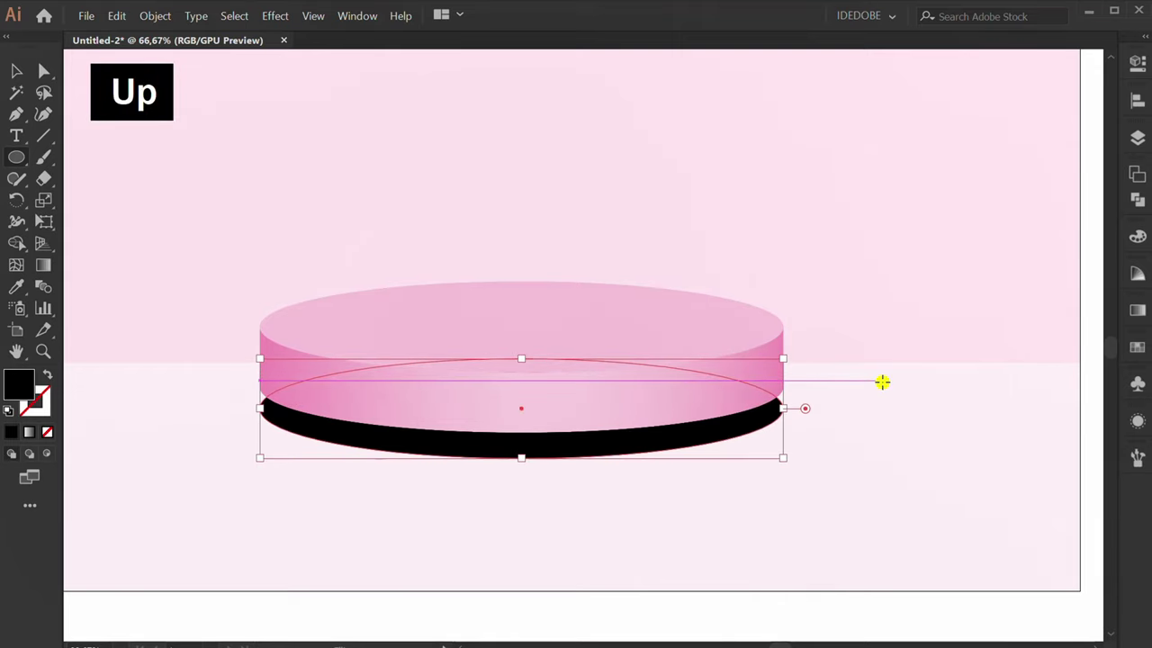
pyautogui.press('Up')
pyautogui.press('Up')
pyautogui.press('Up')
pyautogui.press('Up')
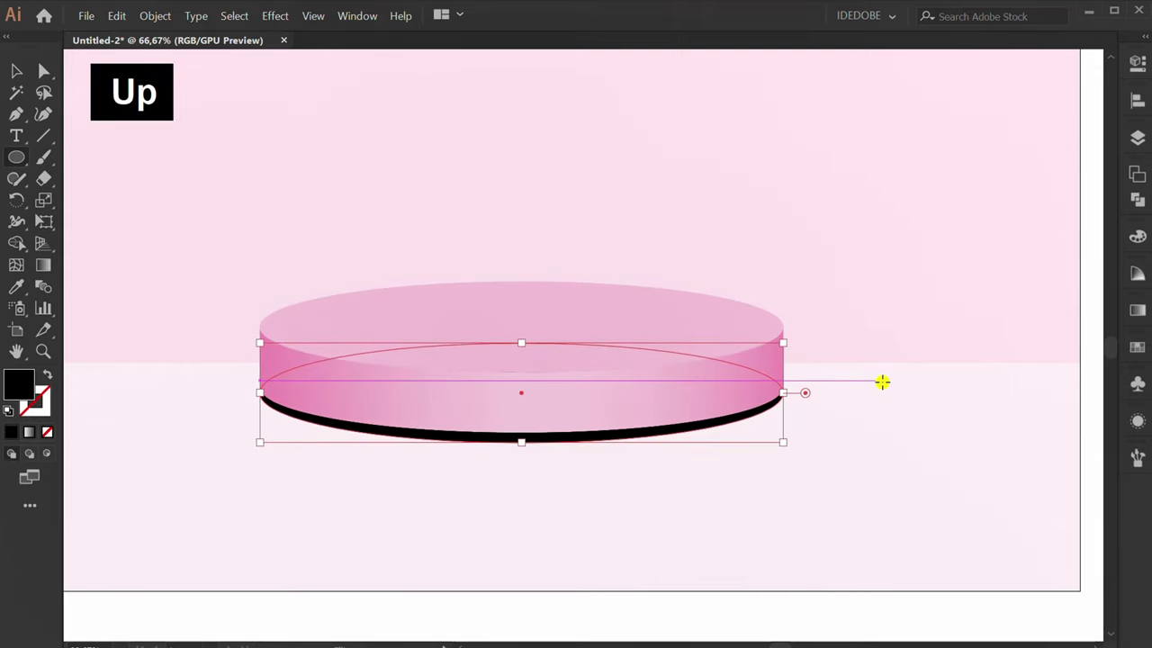
pyautogui.scroll(1, 882, 381)
pyautogui.moveTo(921, 378); pyautogui.dragTo(928, 379)
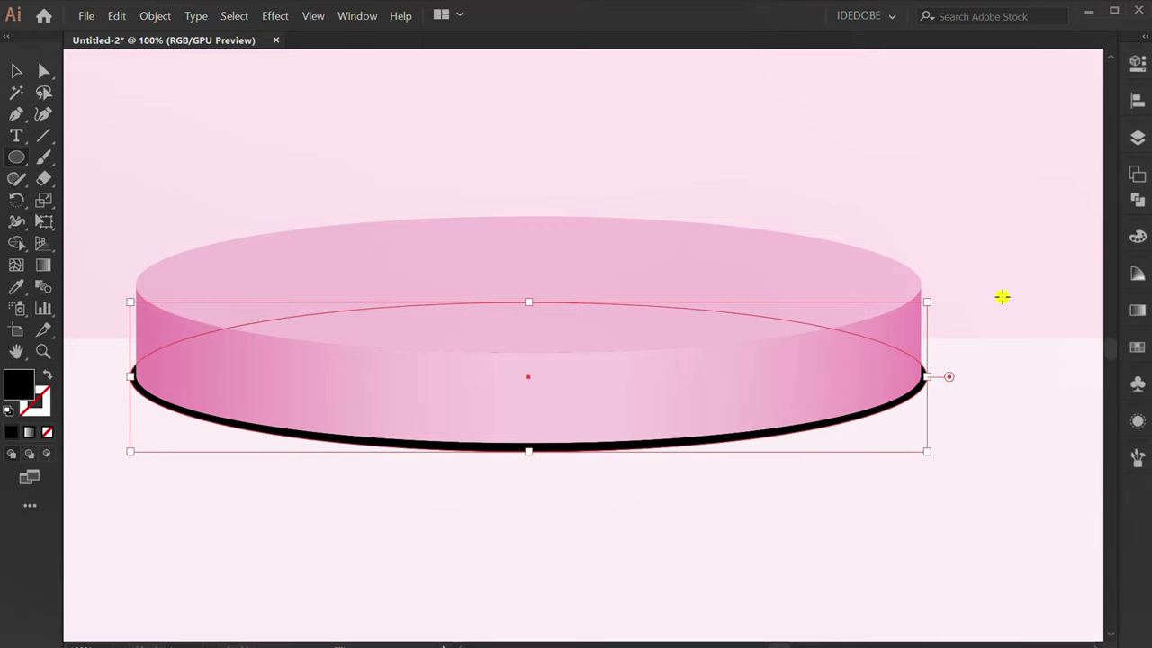
# Set the shadow ellipse's opacity to 20%.
pyautogui.click(1131, 70)
pyautogui.click(987, 295)
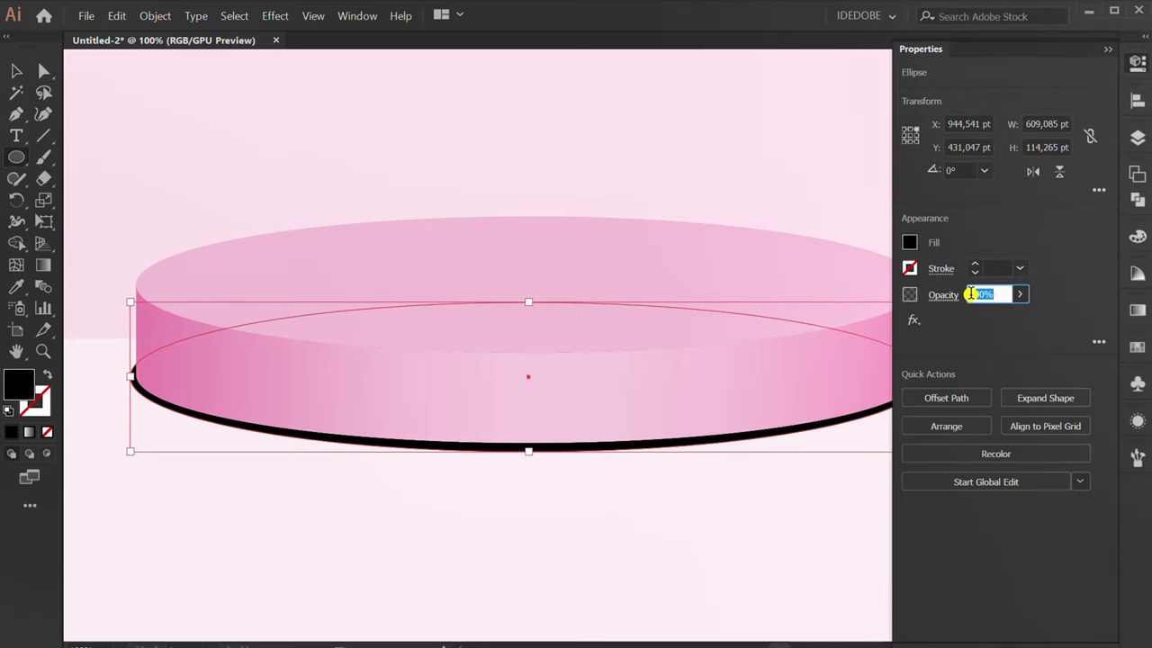
pyautogui.write('20')
pyautogui.click(1106, 52)
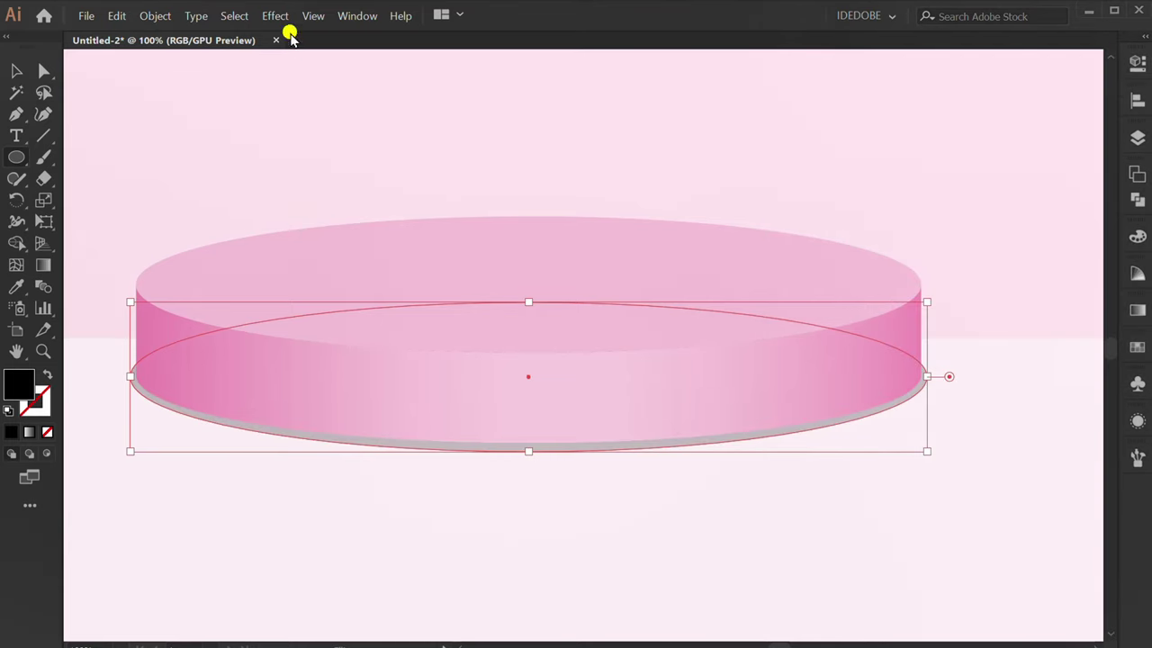
# Apply a 4-pixel Gaussian Blur to the shadow ellipse, then deselect and fit the artboard.
pyautogui.click(274, 16)
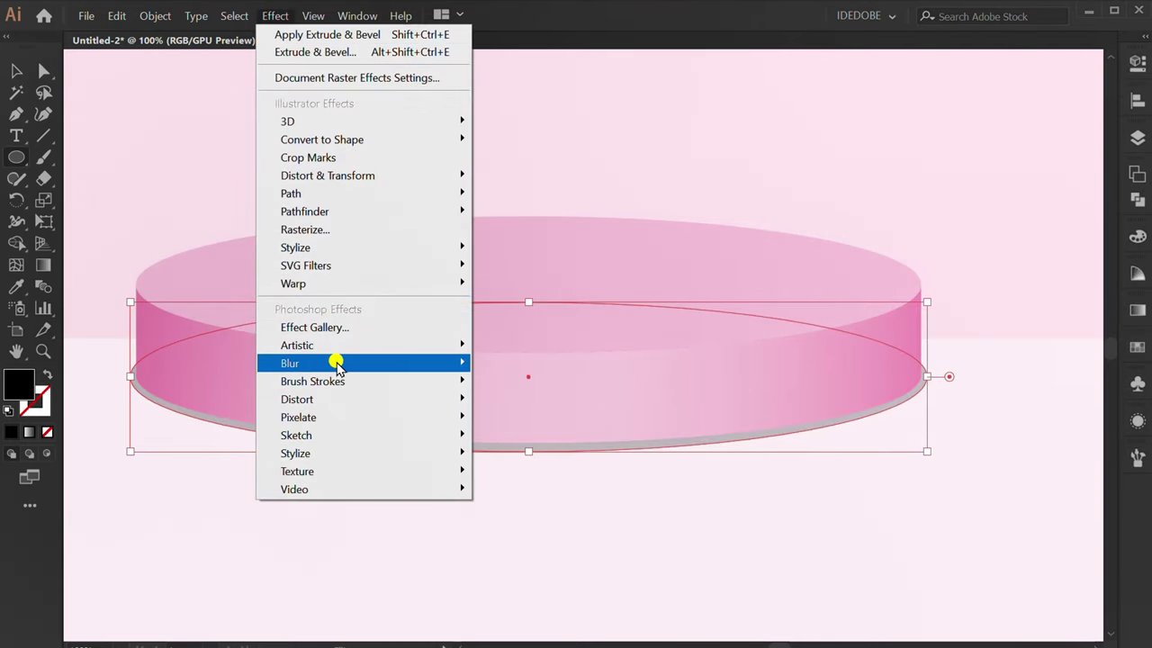
pyautogui.moveTo(327, 362)
pyautogui.click(590, 367)
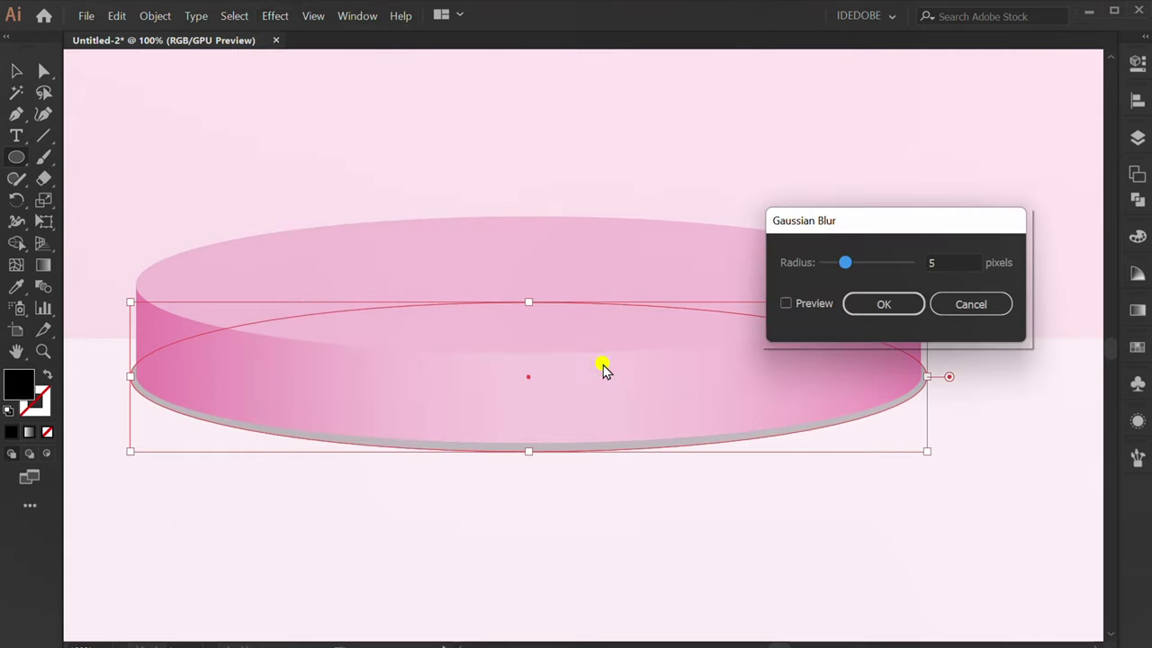
pyautogui.click(788, 305)
pyautogui.doubleClick(945, 261)
pyautogui.write('4')
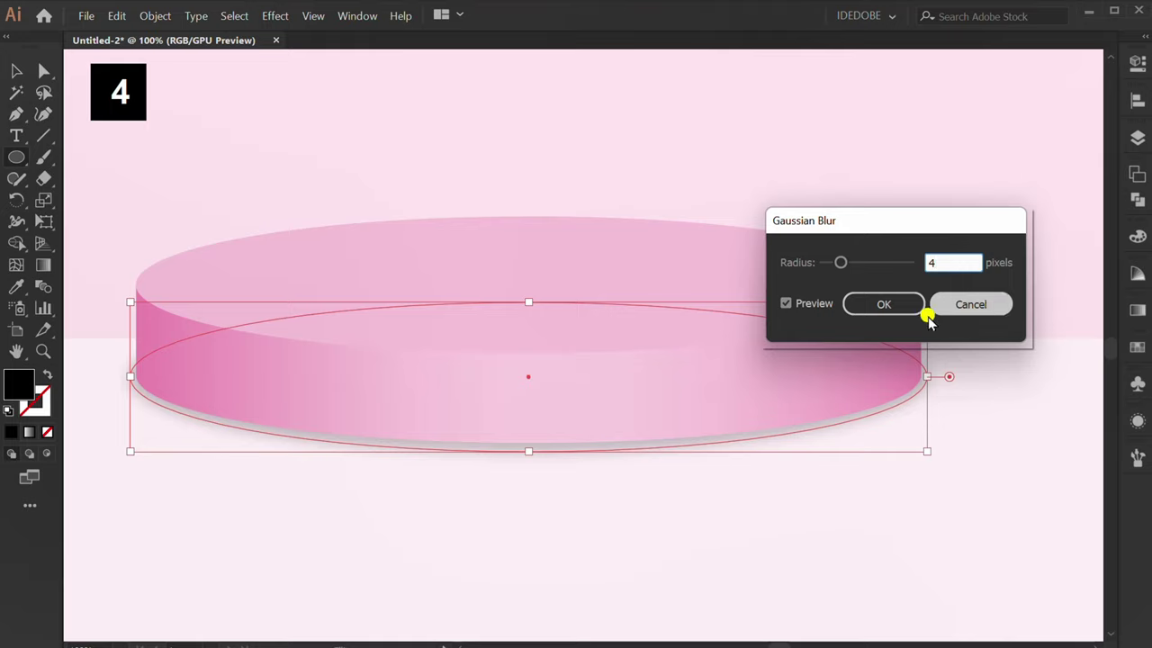
pyautogui.click(889, 306)
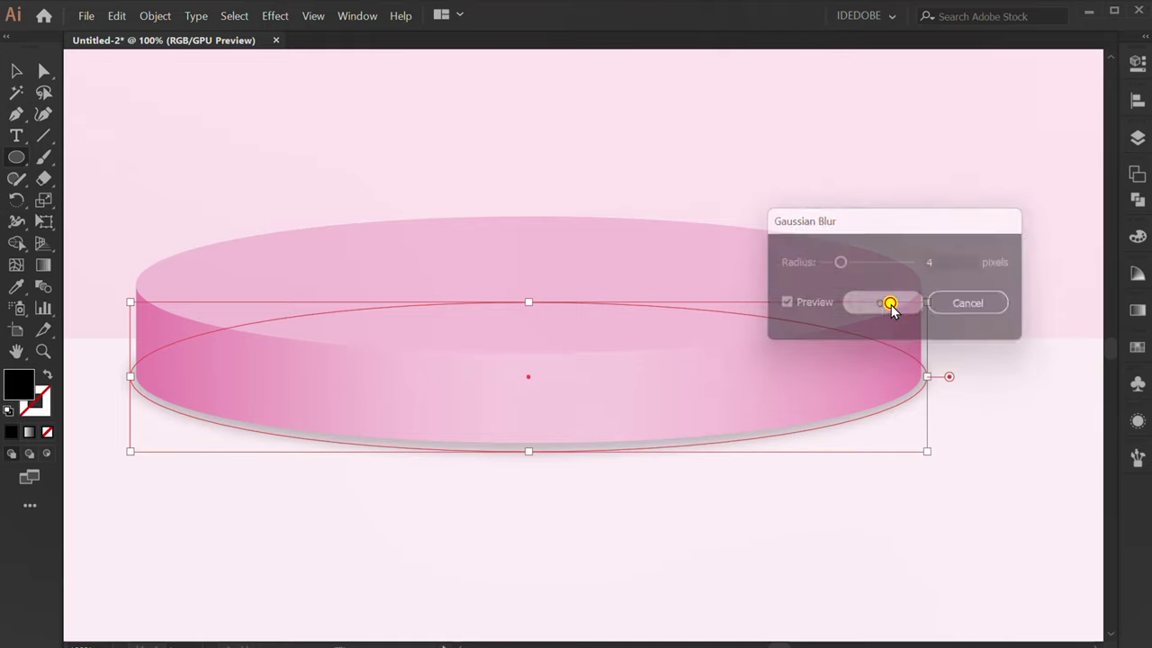
pyautogui.press('v')
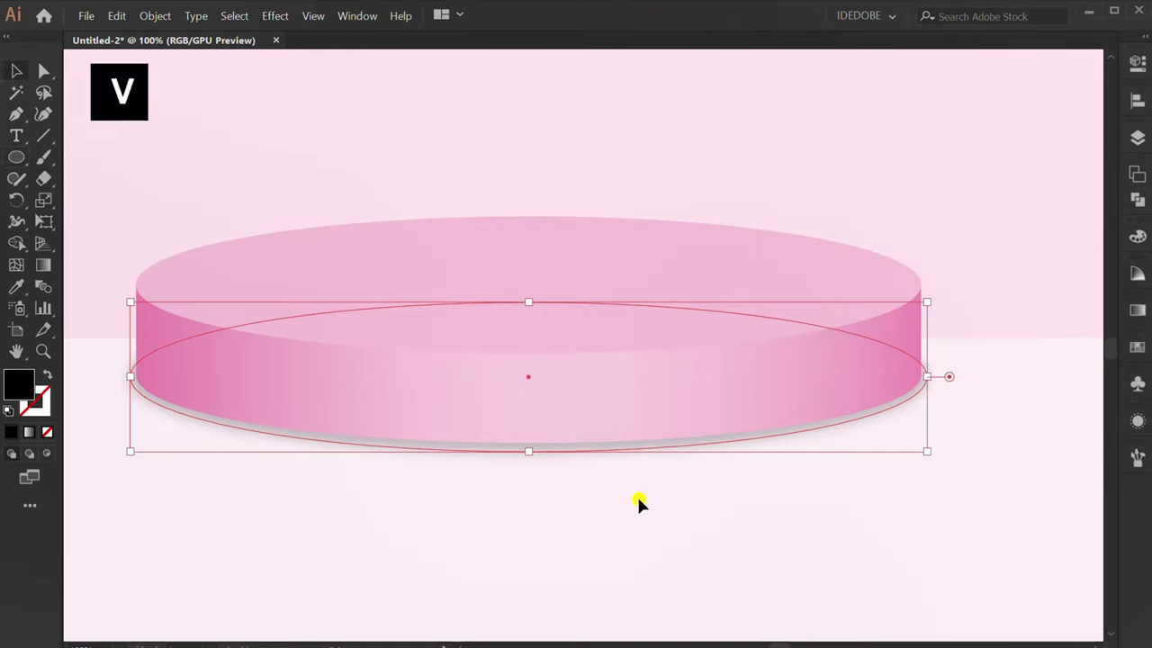
pyautogui.click(639, 502)
pyautogui.hotkey('ctrl', '0')
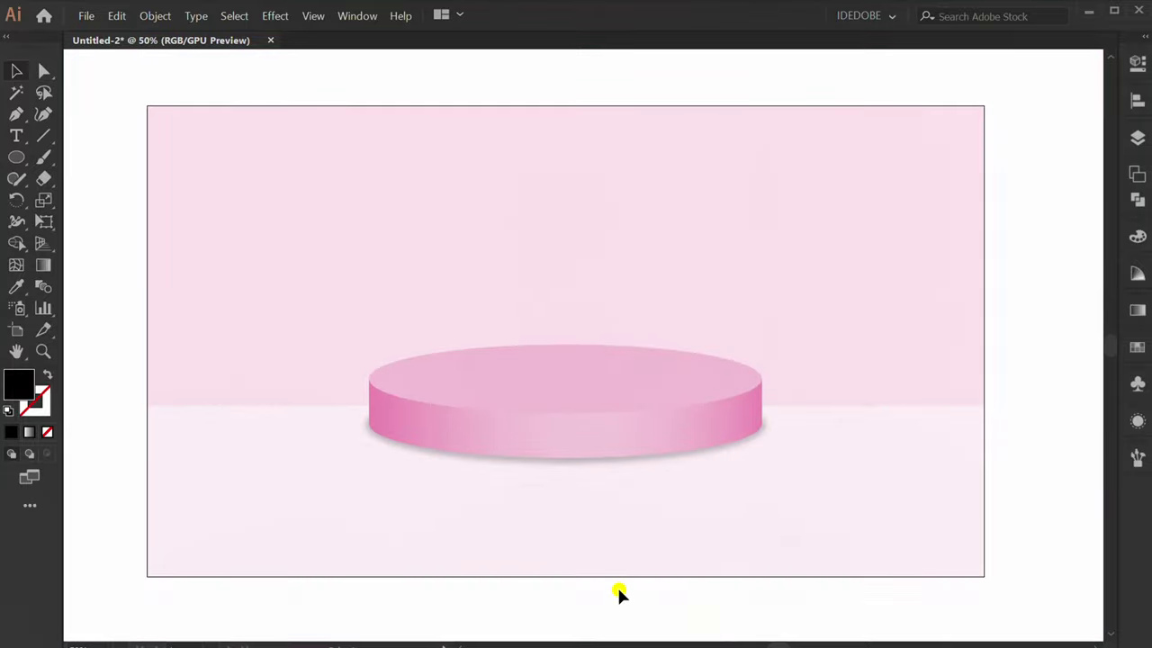
# Draw a tall narrow bar from the artboard top and give it a 90° gradient.
pyautogui.moveTo(23, 159); pyautogui.dragTo(103, 155)
pyautogui.moveTo(535, 107); pyautogui.dragTo(569, 309)
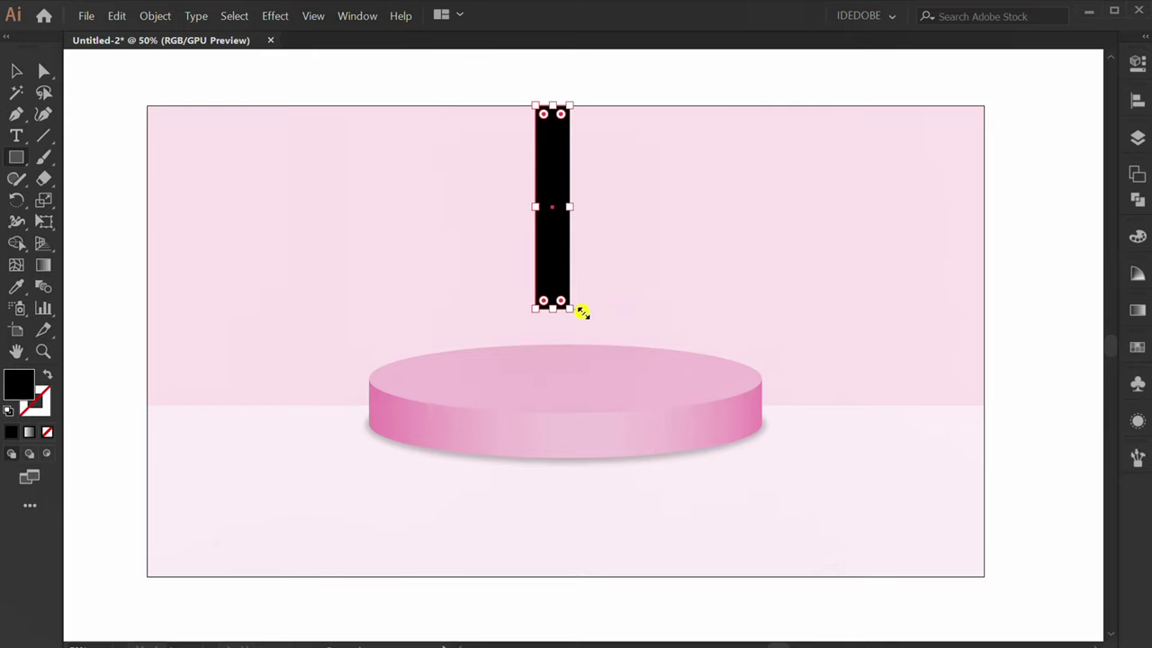
pyautogui.click(1134, 317)
pyautogui.click(926, 327)
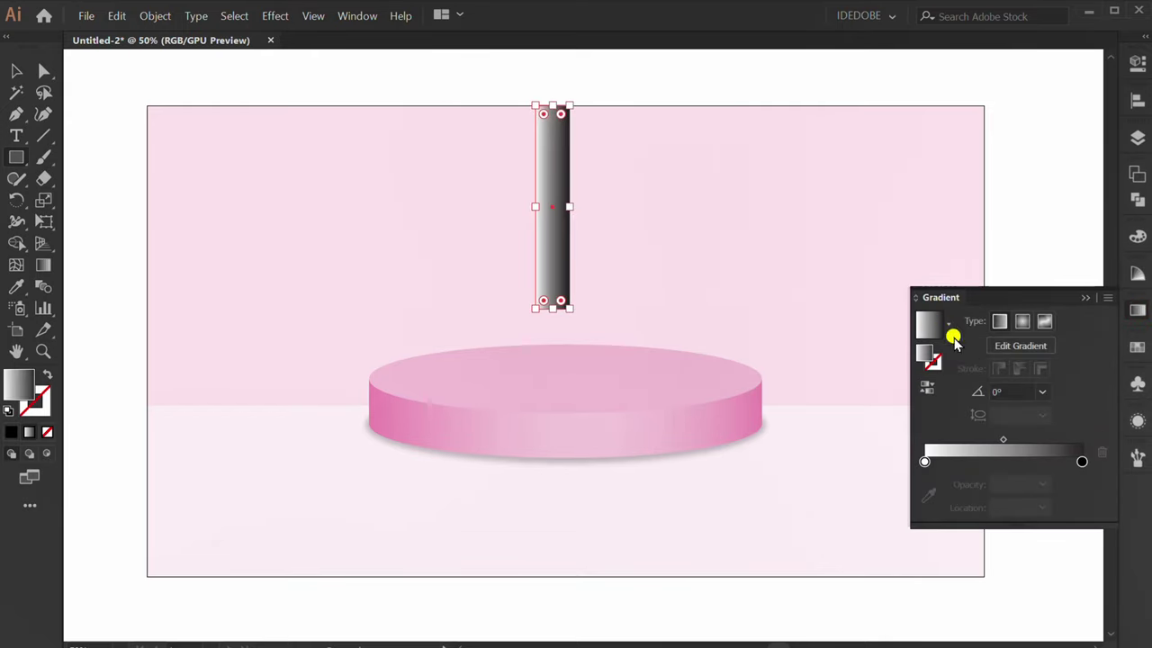
pyautogui.click(1041, 390)
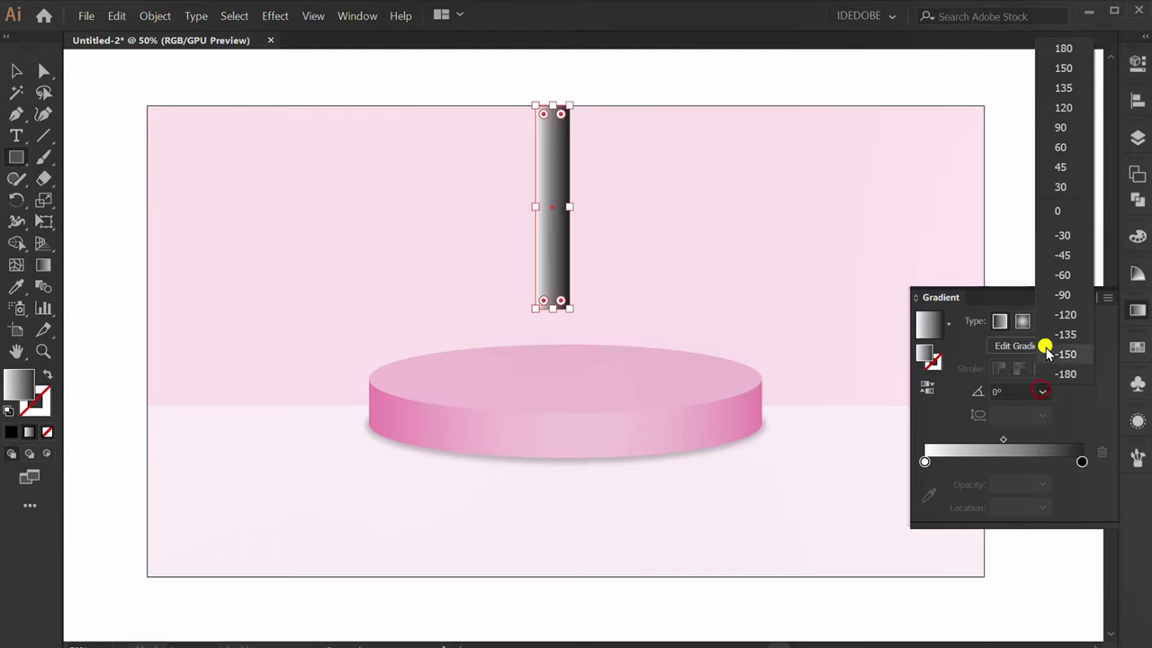
pyautogui.click(1066, 128)
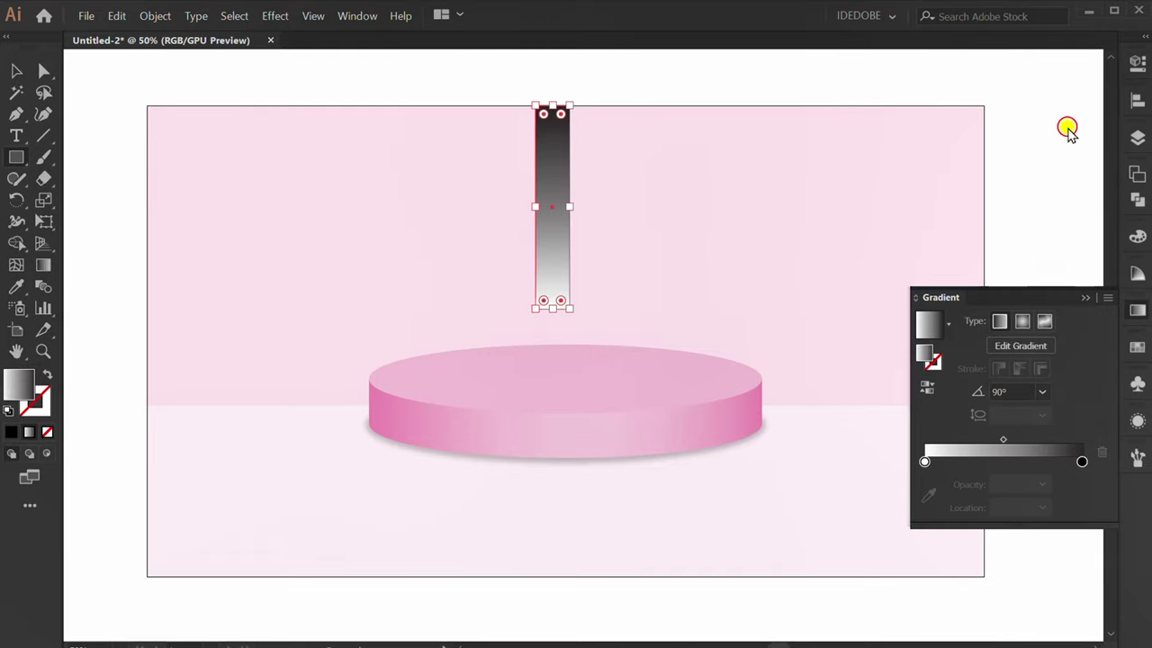
# Make both gradient stops white, with the lower stop at 0% opacity.
pyautogui.doubleClick(1078, 459)
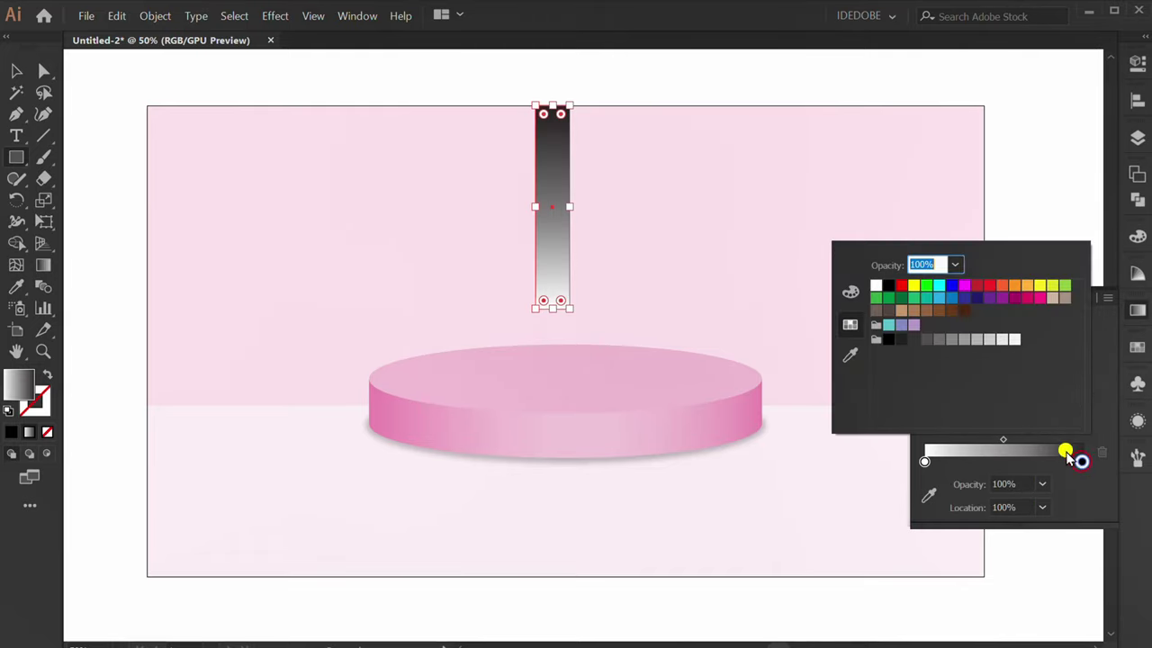
pyautogui.click(874, 294)
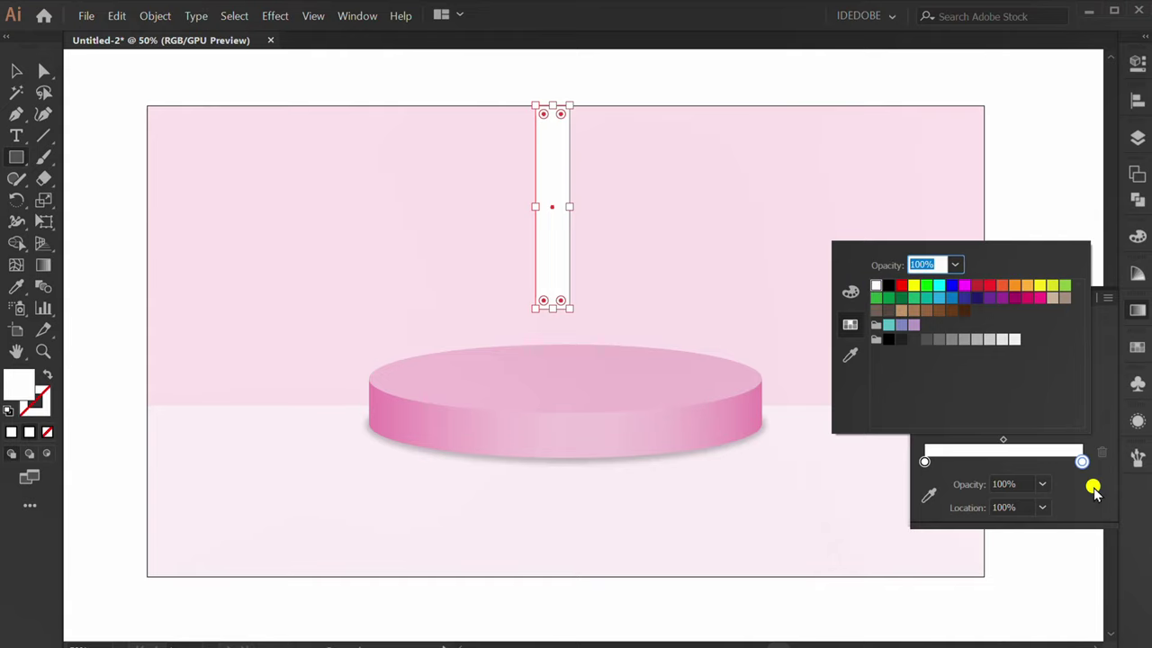
pyautogui.click(1091, 486)
pyautogui.click(924, 461)
pyautogui.doubleClick(924, 461)
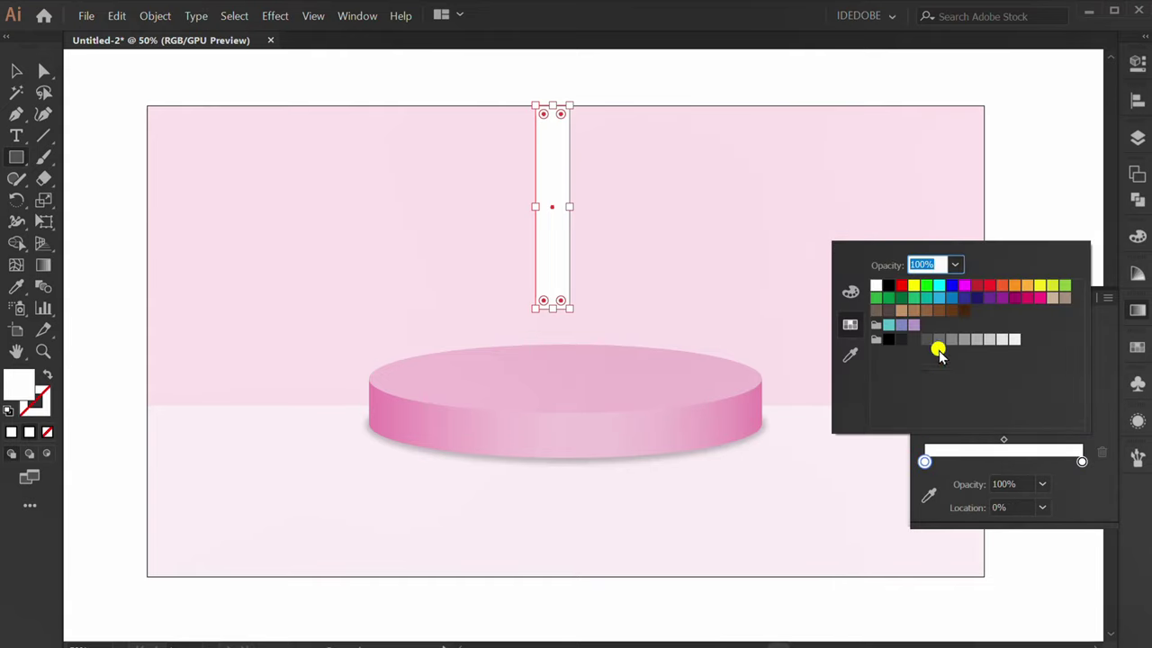
pyautogui.click(959, 261)
pyautogui.click(971, 220)
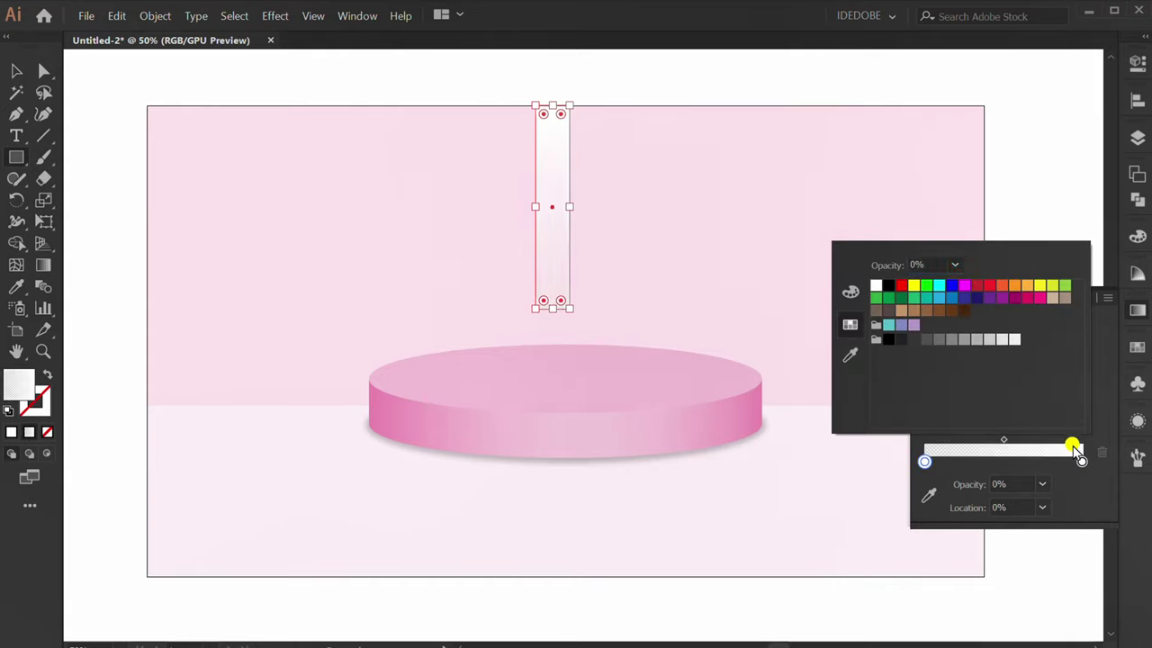
pyautogui.click(1091, 486)
pyautogui.click(1085, 297)
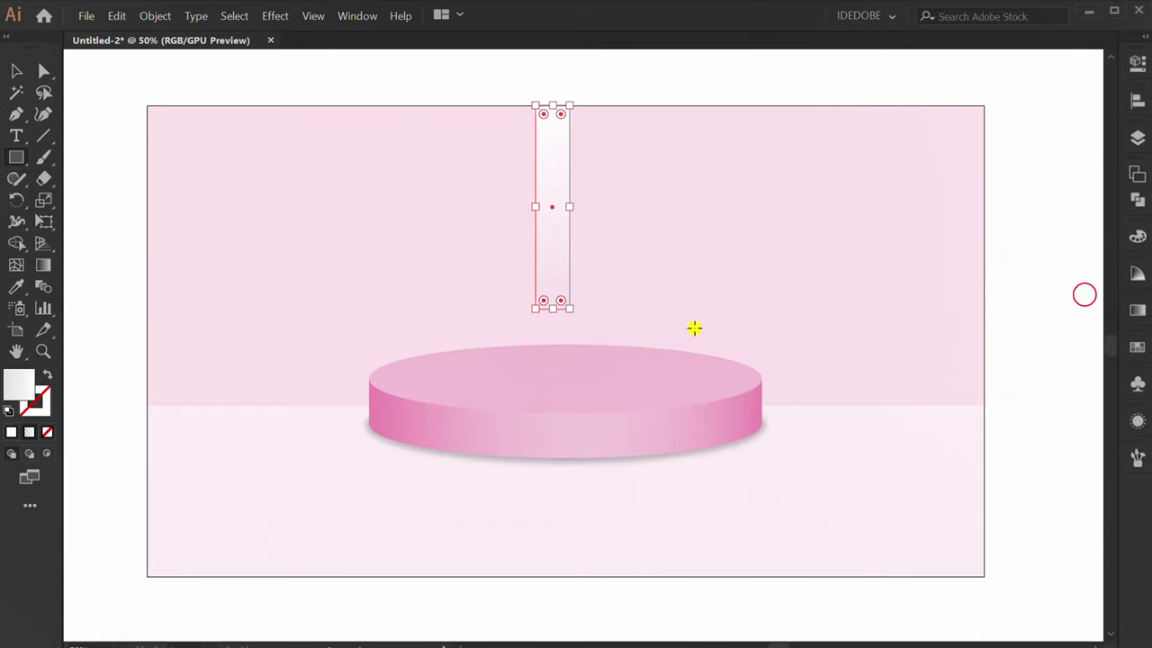
# Scale the bar's two bottom anchors wider to form a trapezoid.
pyautogui.scroll(4, 554, 291)
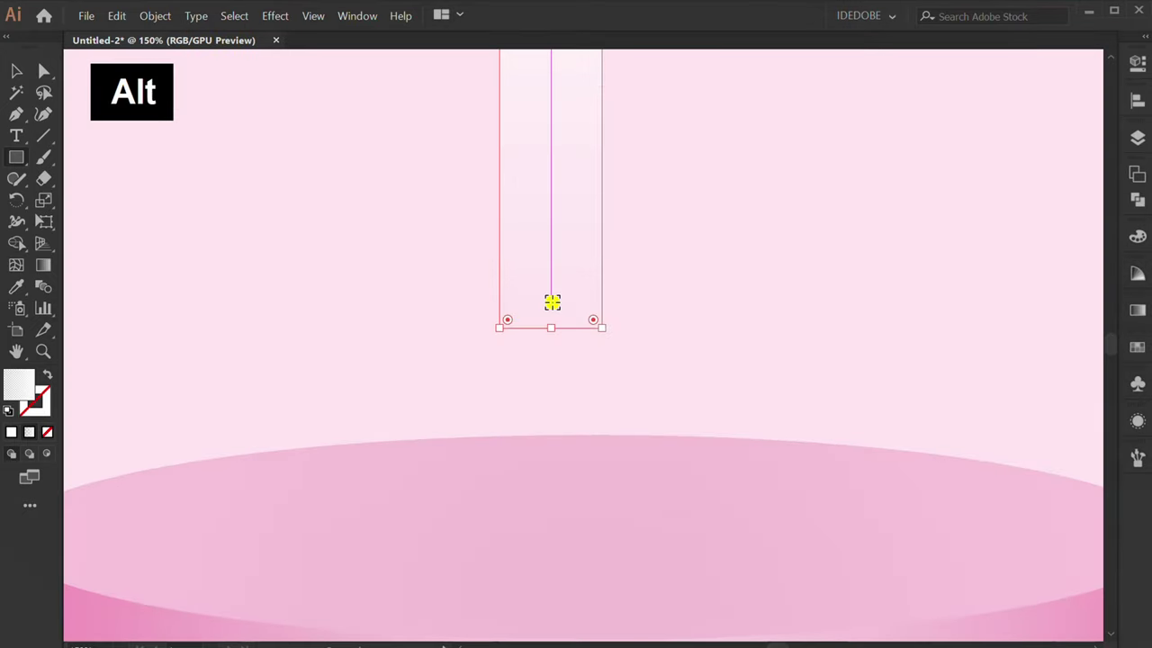
pyautogui.press('a')
pyautogui.moveTo(644, 314); pyautogui.dragTo(464, 369)
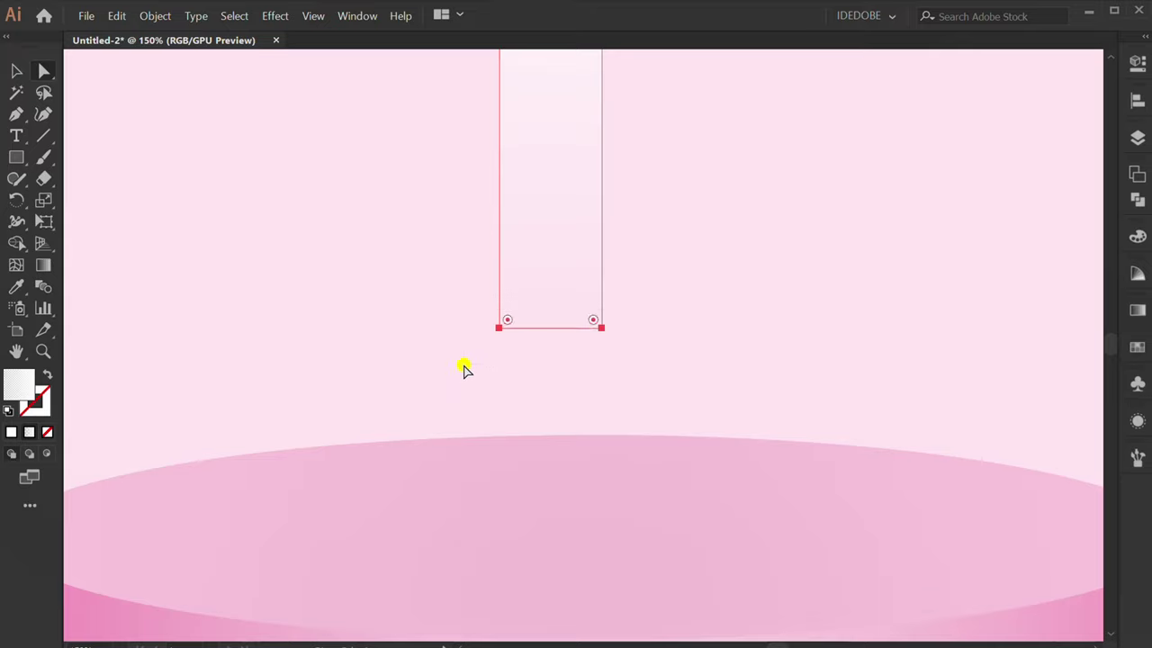
pyautogui.press('s')
pyautogui.moveTo(602, 328); pyautogui.dragTo(819, 329)
# Nudge the beam's bottom edge down to the podium top.
pyautogui.scroll(-3, 620, 382)
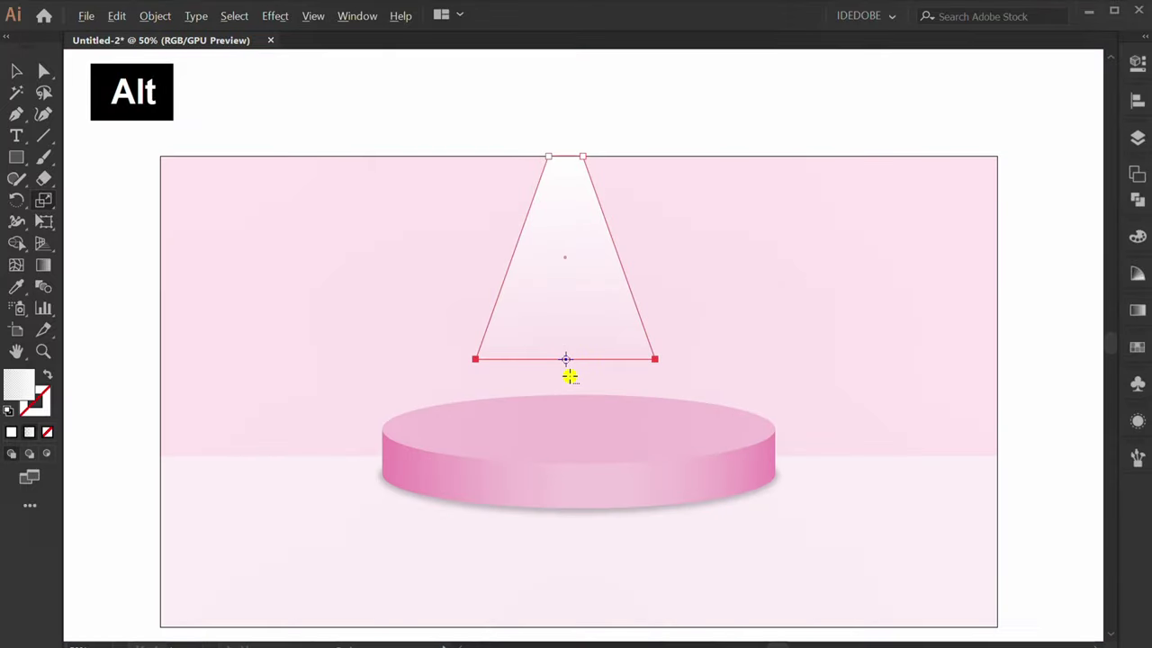
pyautogui.press('a')
pyautogui.moveTo(694, 347); pyautogui.dragTo(430, 380)
pyautogui.press('Down')
pyautogui.press('Down')
pyautogui.press('Down')
pyautogui.press('Down')
pyautogui.press('Down')
pyautogui.press('Down')
pyautogui.press('Down')
pyautogui.press('Down')
pyautogui.press('Down')
pyautogui.press('Down')
pyautogui.press('Down')
pyautogui.press('Down')
pyautogui.press('Down')
pyautogui.press('Down')
pyautogui.press('Down')
pyautogui.press('Down')
pyautogui.press('Down')
pyautogui.press('Down')
pyautogui.press('Down')
pyautogui.press('Down')
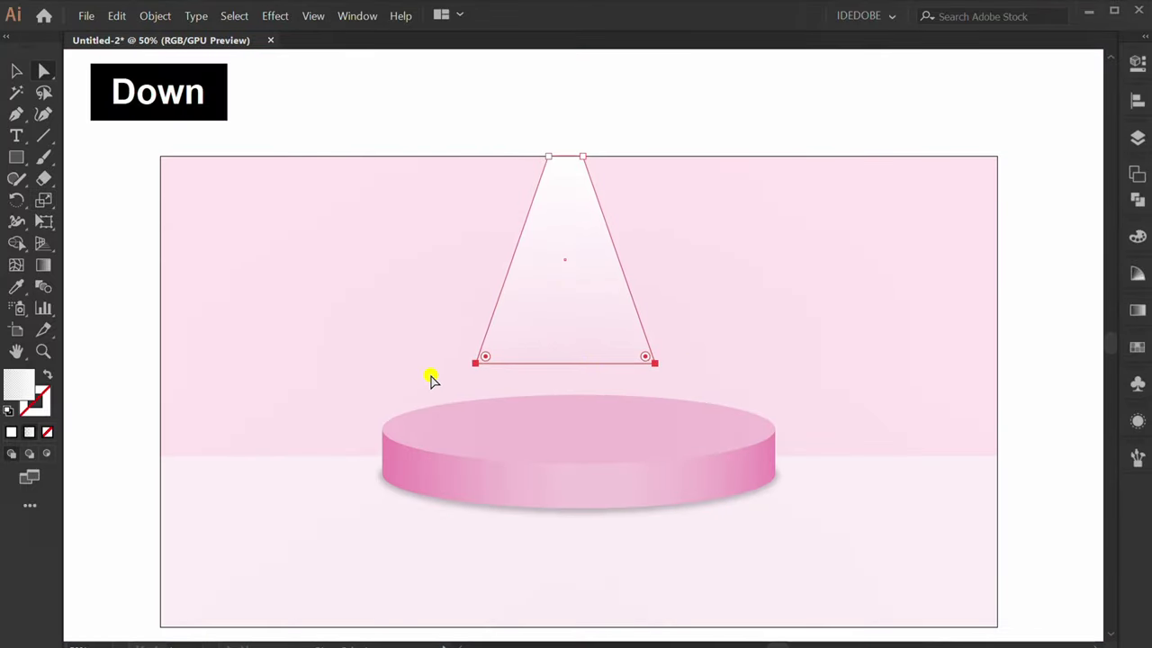
pyautogui.press('Down')
pyautogui.press('Down')
pyautogui.press('Down')
pyautogui.press('Down')
pyautogui.press('Down')
pyautogui.press('Down')
pyautogui.press('Down')
pyautogui.press('Down')
pyautogui.press('Down')
pyautogui.press('Down')
pyautogui.press('Down')
pyautogui.press('Down')
pyautogui.press('Down')
pyautogui.press('Down')
pyautogui.press('Down')
pyautogui.press('Down')
pyautogui.press('Down')
pyautogui.press('Down')
pyautogui.press('Down')
pyautogui.press('Down')
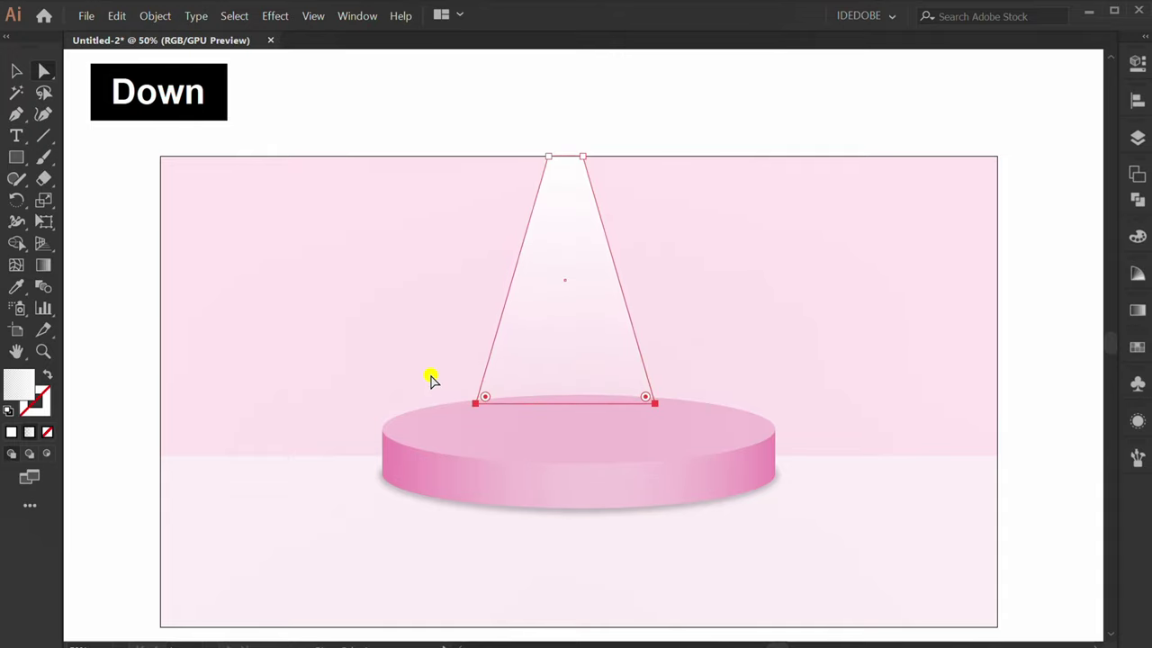
pyautogui.press('Down')
pyautogui.press('Down')
pyautogui.press('Down')
pyautogui.press('Down')
pyautogui.press('Down')
pyautogui.press('Down')
pyautogui.press('Down')
pyautogui.press('Down')
pyautogui.press('Down')
pyautogui.press('Down')
pyautogui.press('Down')
pyautogui.press('Down')
pyautogui.press('Down')
pyautogui.press('Down')
pyautogui.press('Down')
pyautogui.press('Down')
pyautogui.press('Down')
pyautogui.press('Down')
pyautogui.press('Down')
# Centre the beam horizontally on the artboard and Alt-drag a copy to the left.
pyautogui.press('v')
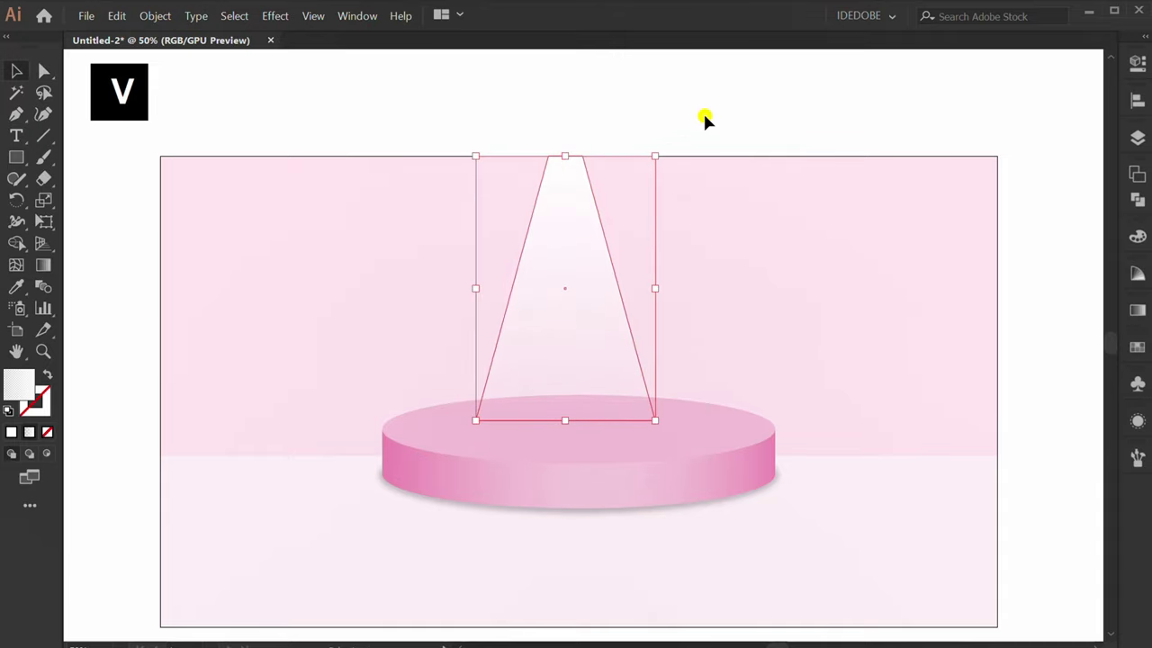
pyautogui.click(704, 115)
pyautogui.click(572, 236)
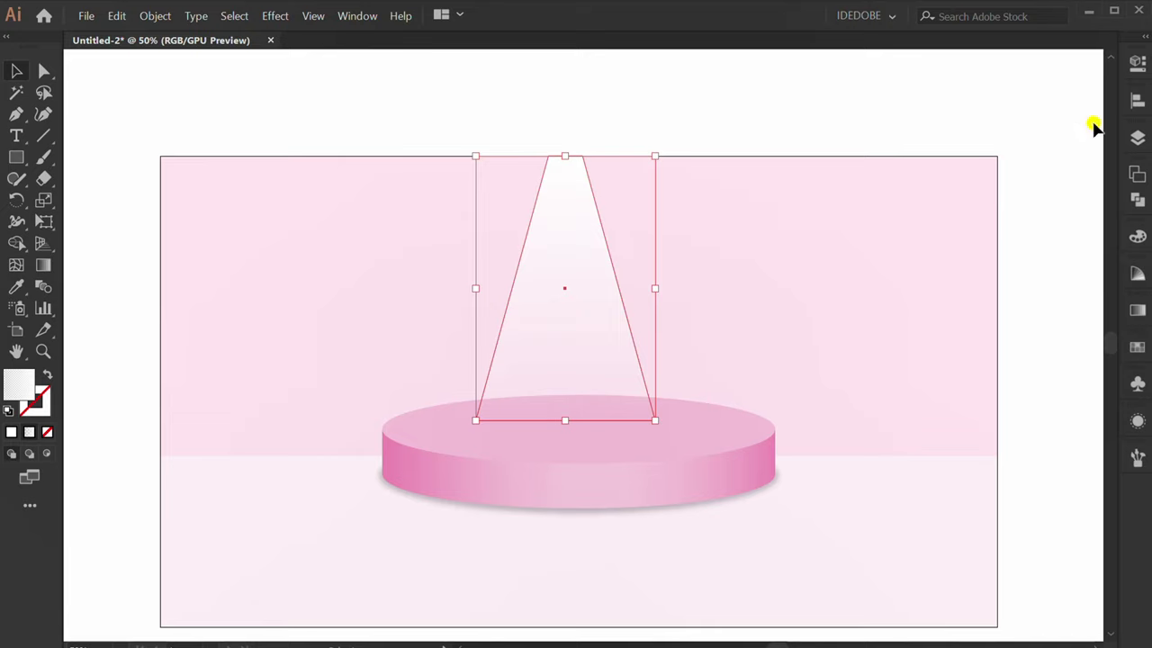
pyautogui.click(1137, 100)
pyautogui.click(959, 131)
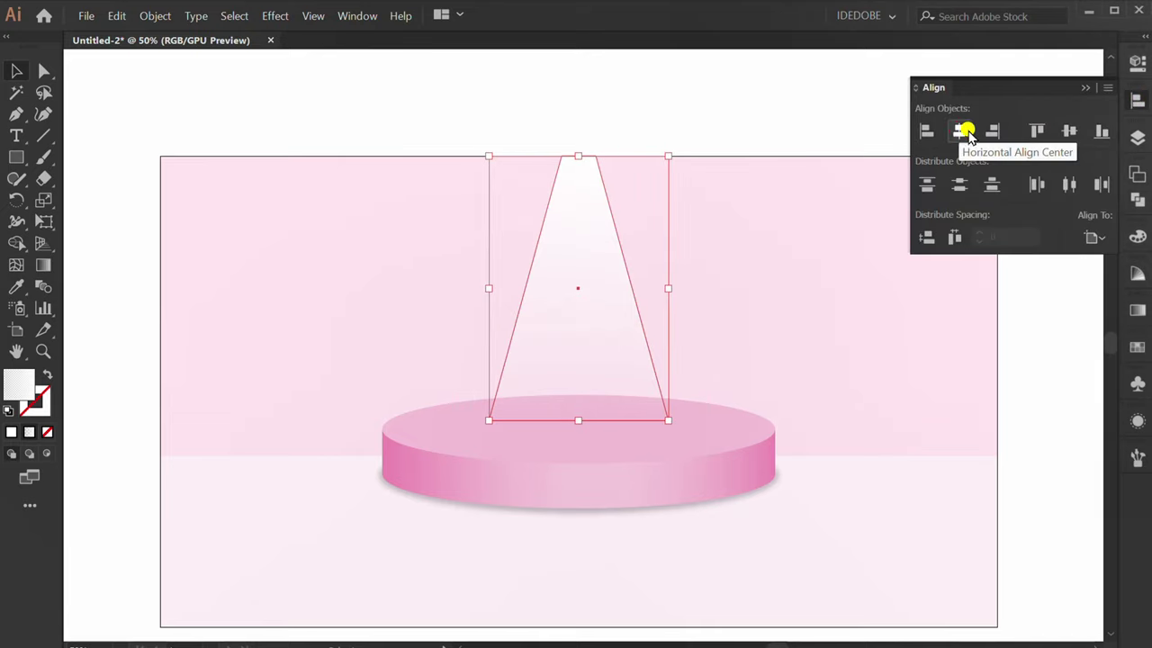
pyautogui.click(1087, 87)
pyautogui.moveTo(580, 249); pyautogui.dragTo(324, 247)
# Rotate the upper-left beam copy about its top so it slants toward the podium.
pyautogui.press('r')
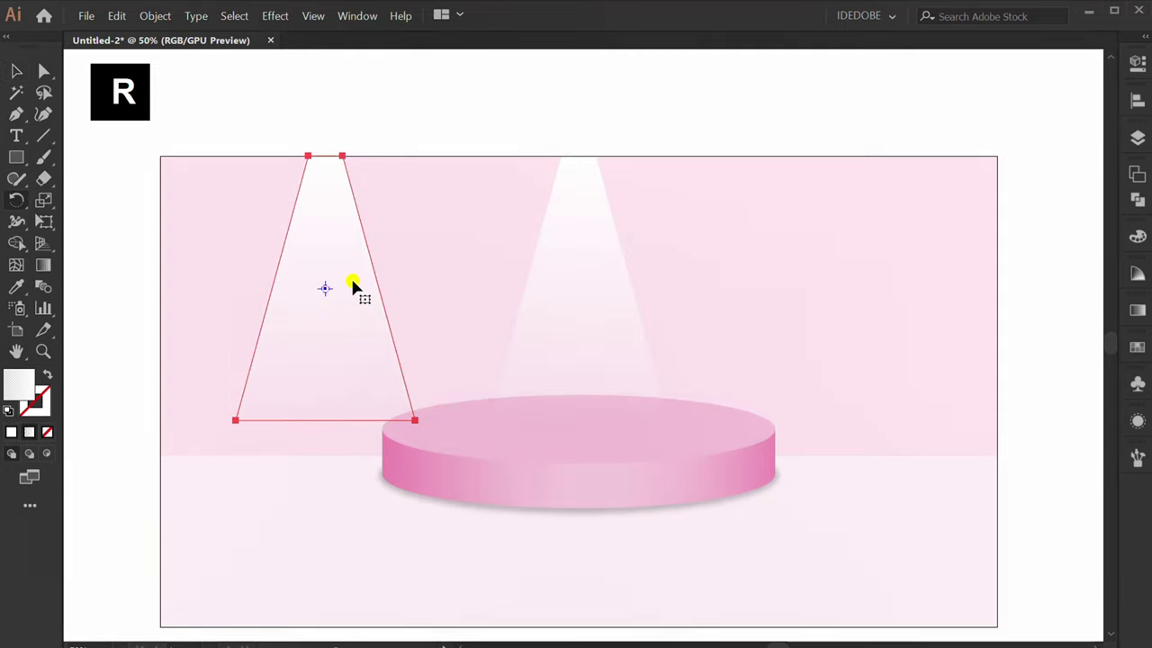
pyautogui.moveTo(349, 369); pyautogui.dragTo(438, 417)
pyautogui.press('v')
pyautogui.click(112, 334)
pyautogui.click(366, 283)
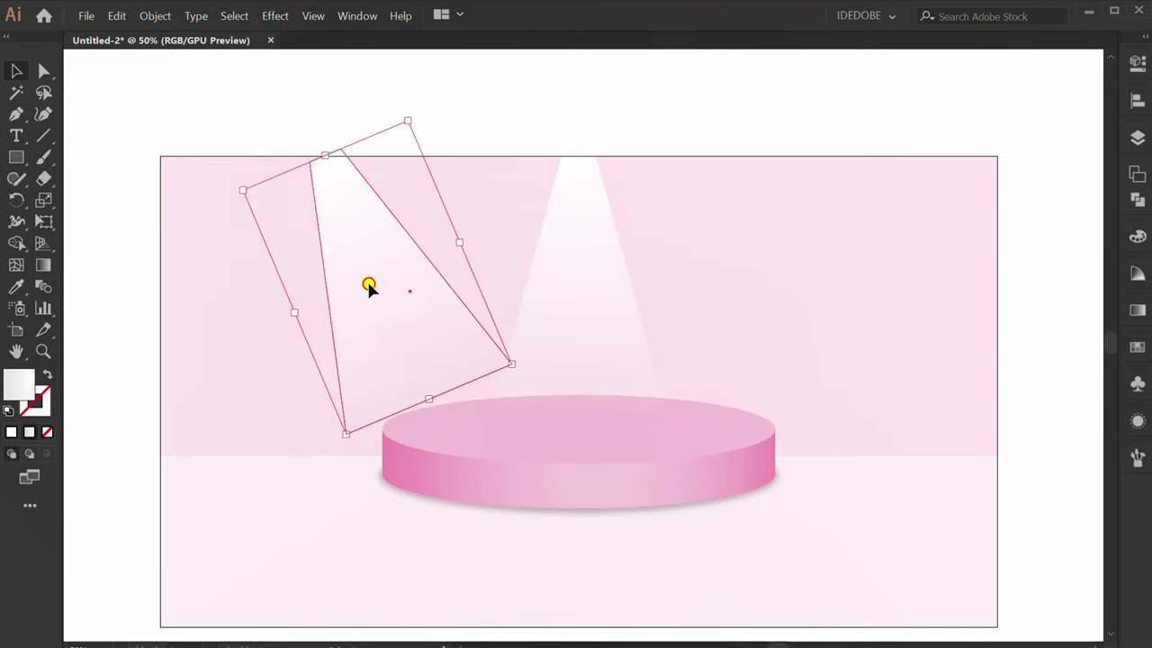
# Slightly resize the tilted left beam and keep it selected.
pyautogui.moveTo(325, 153); pyautogui.dragTo(318, 149)
pyautogui.click(274, 129)
pyautogui.click(378, 278)
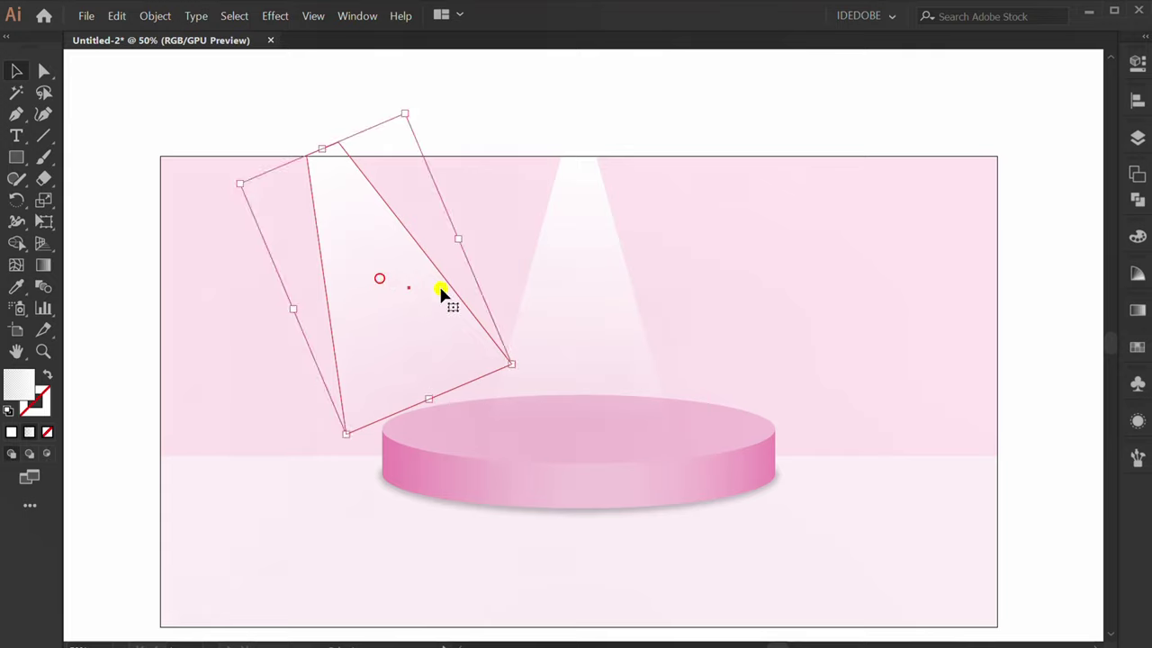
pyautogui.press('o')
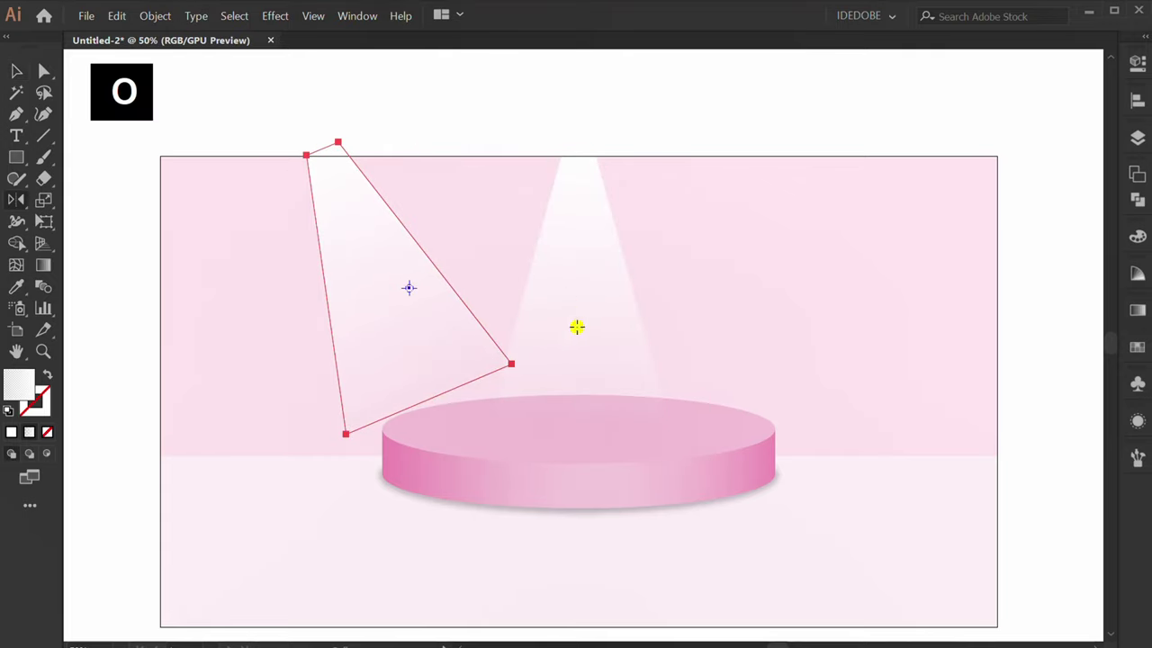